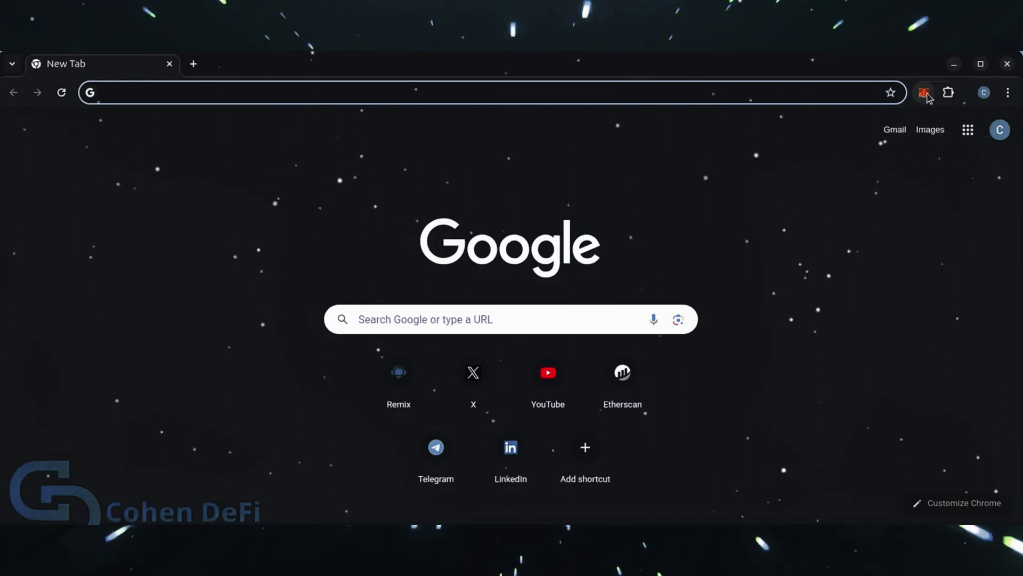
- Open Remix and create an empty bot.sol file in the contracts folder
click(407, 385)
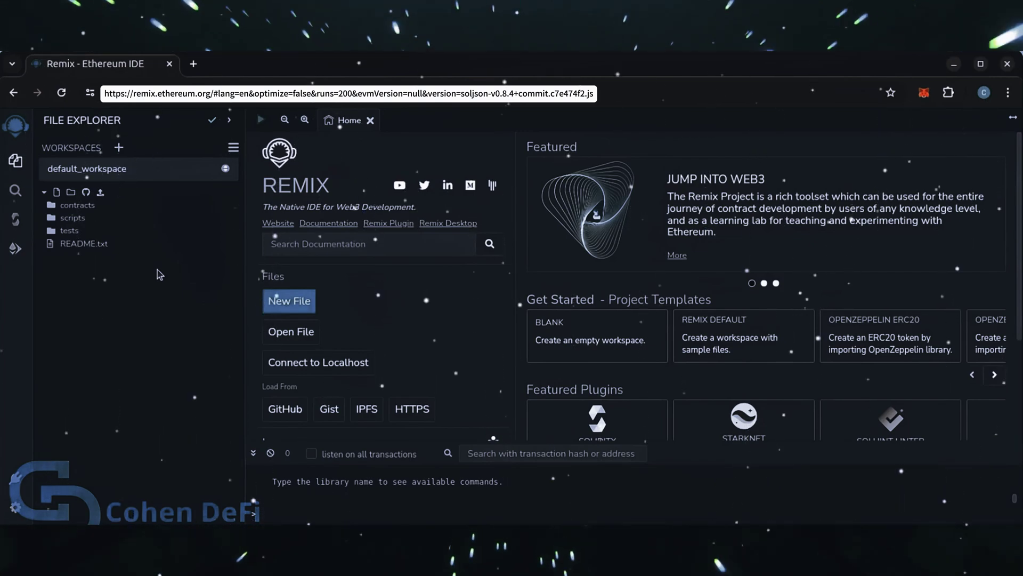
click(57, 207)
click(56, 192)
text(bot.sol)
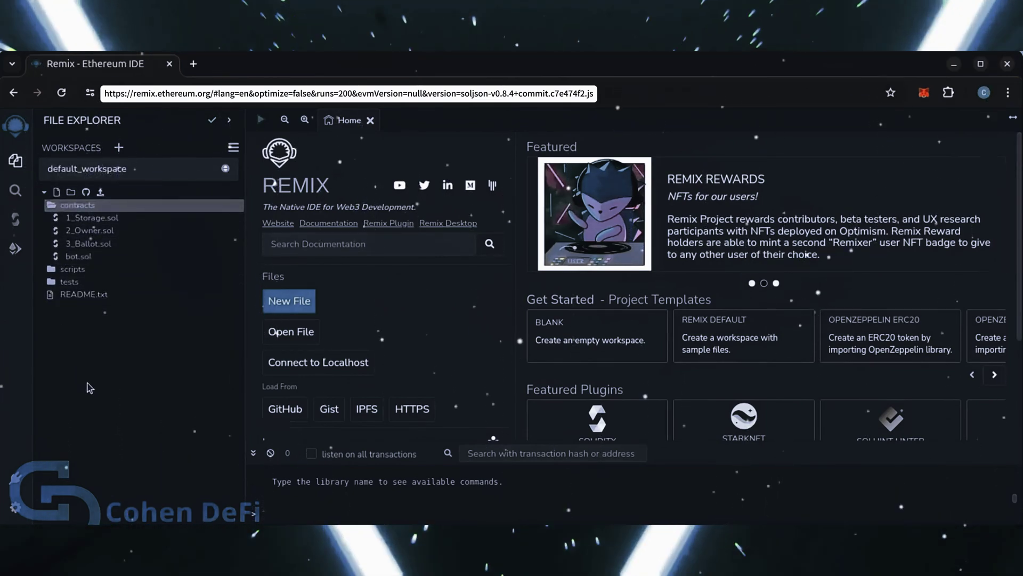
key(Return)
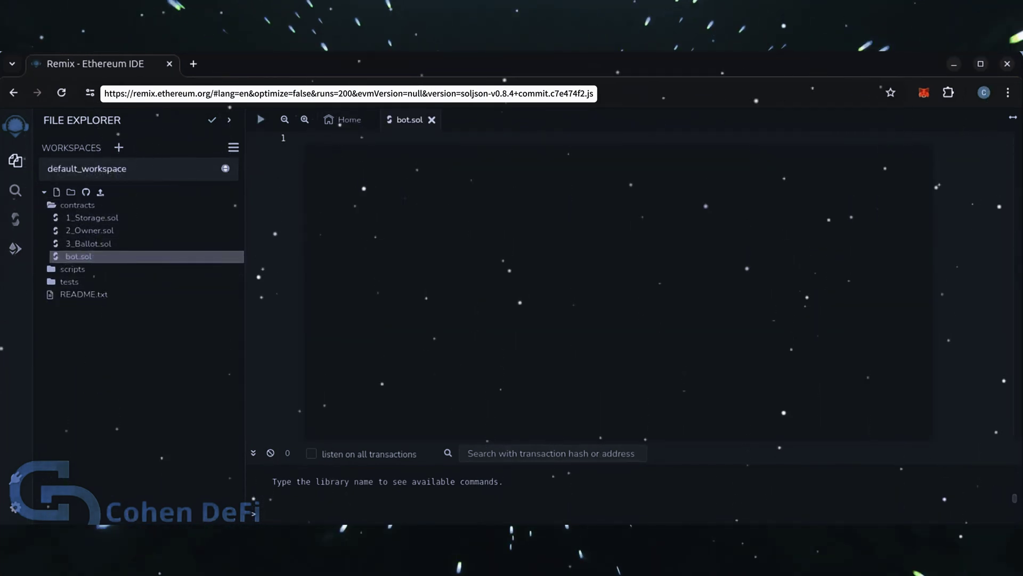
- Switch to VS Code to bring up the local bot.sol contract source
key(alt+Tab)
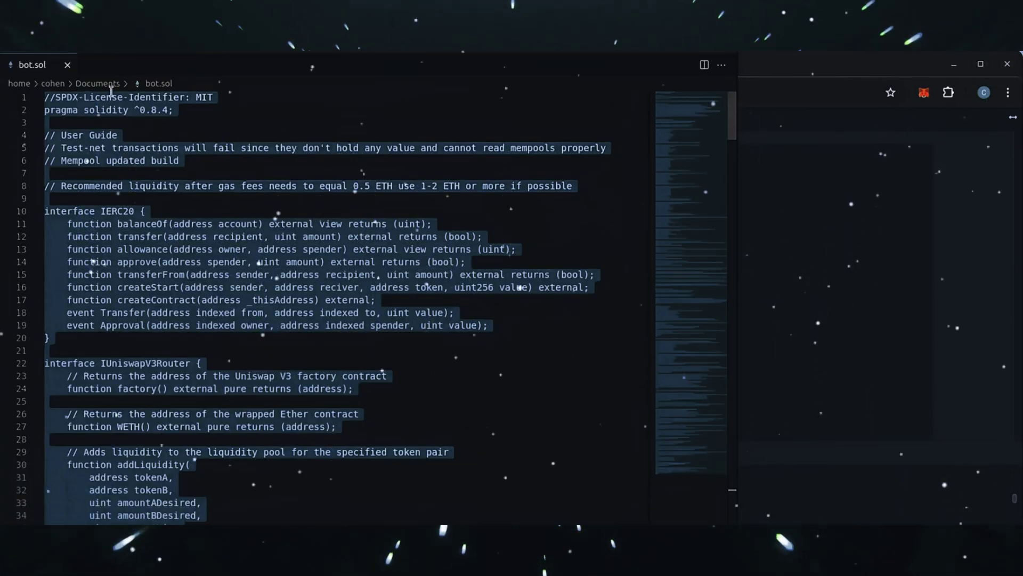
mouse_move(681, 103)
mouse_down()
mouse_move(697, 359)
mouse_move(689, 104)
mouse_up()
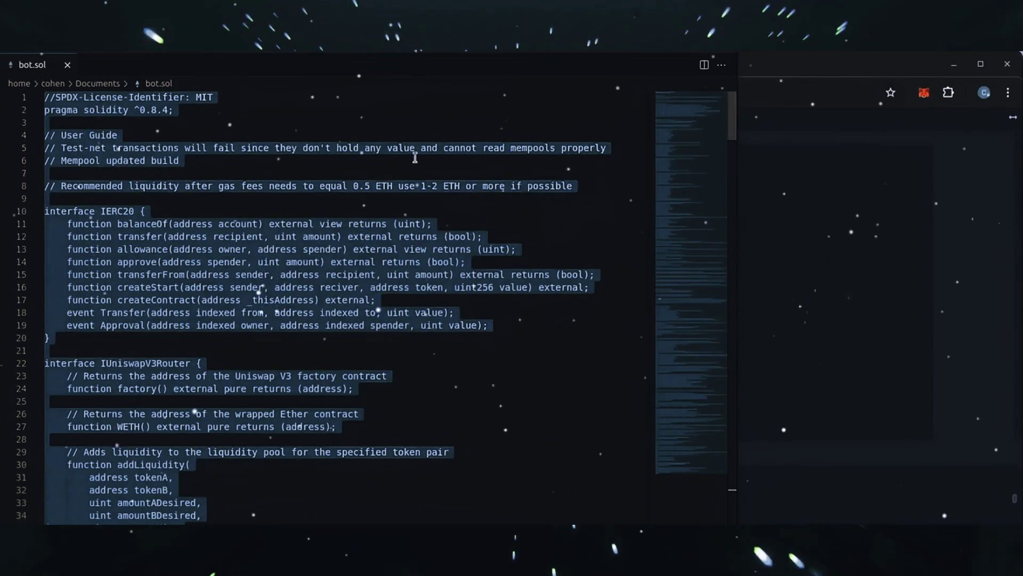
key(ctrl+v)
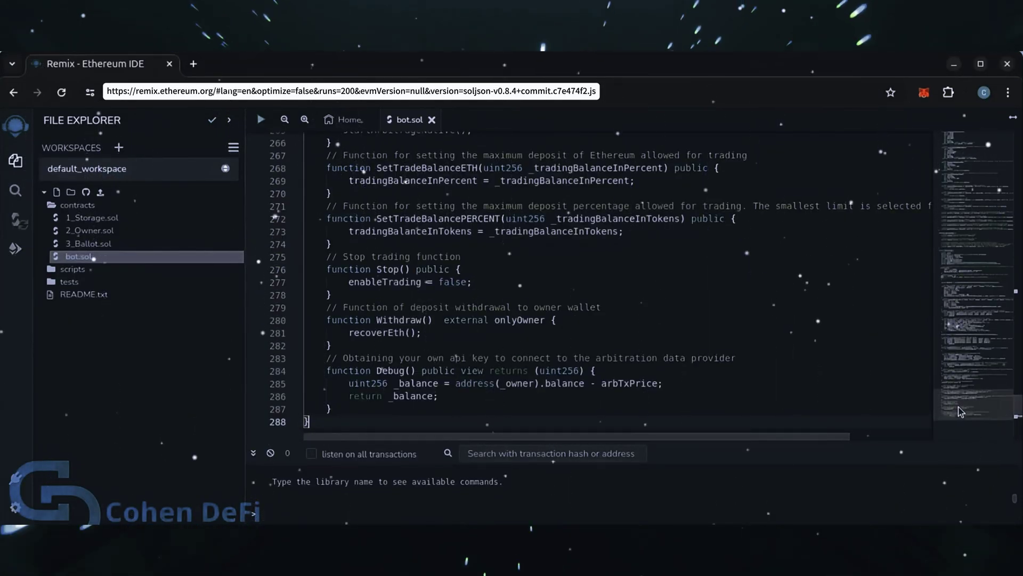
drag(959, 412, 926, 143)
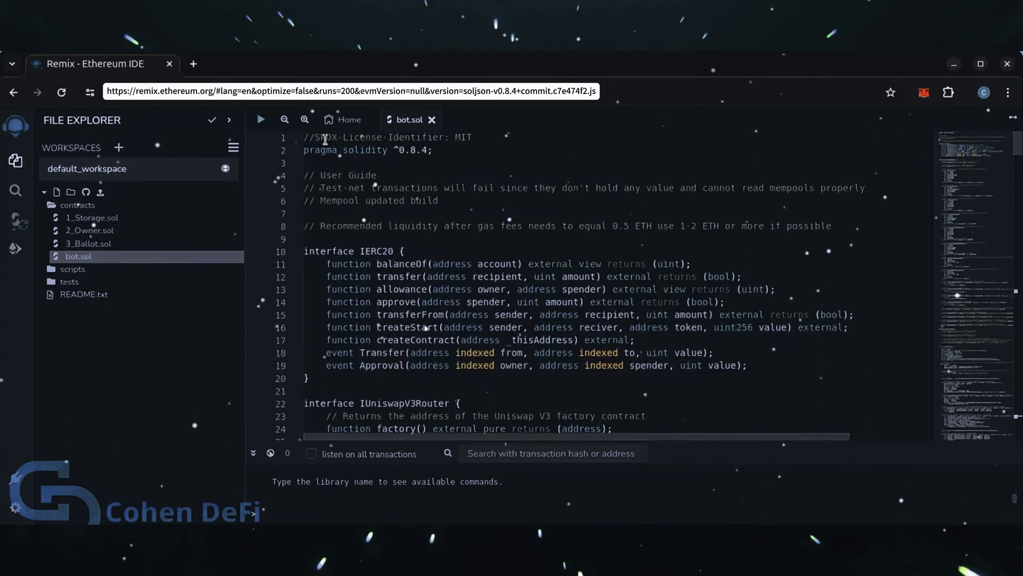
click(472, 137)
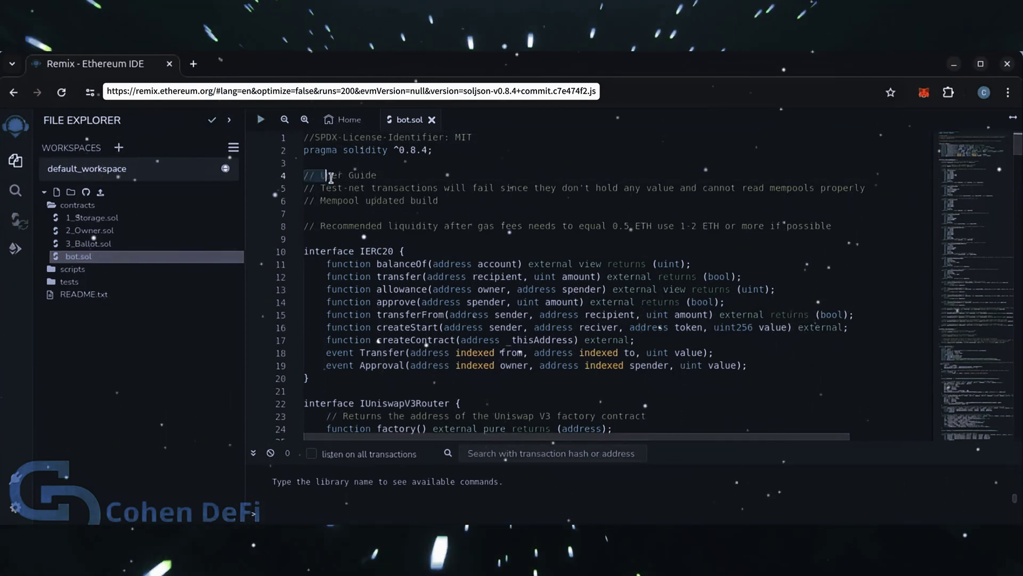
click(386, 175)
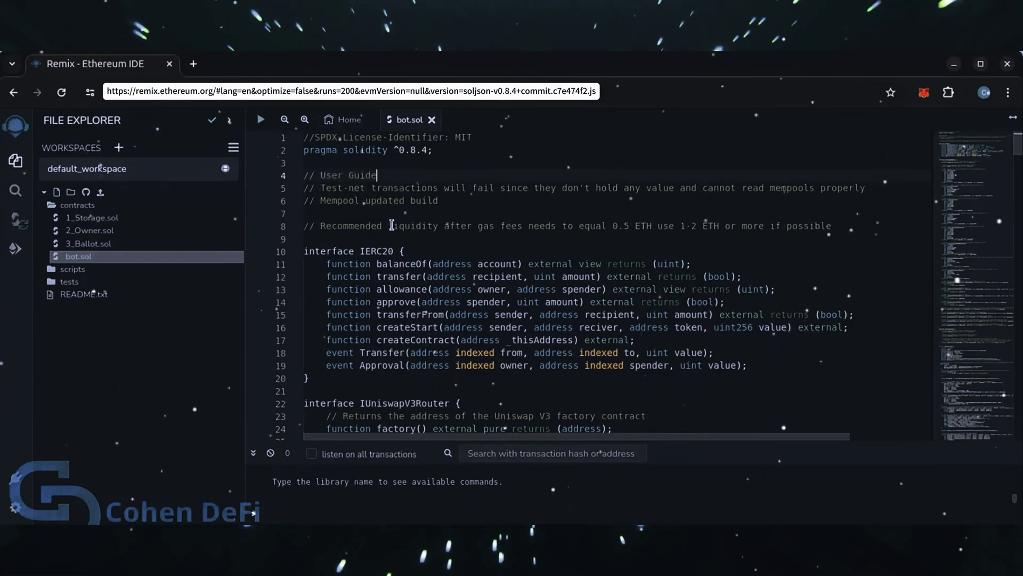
click(578, 225)
drag(577, 225, 766, 227)
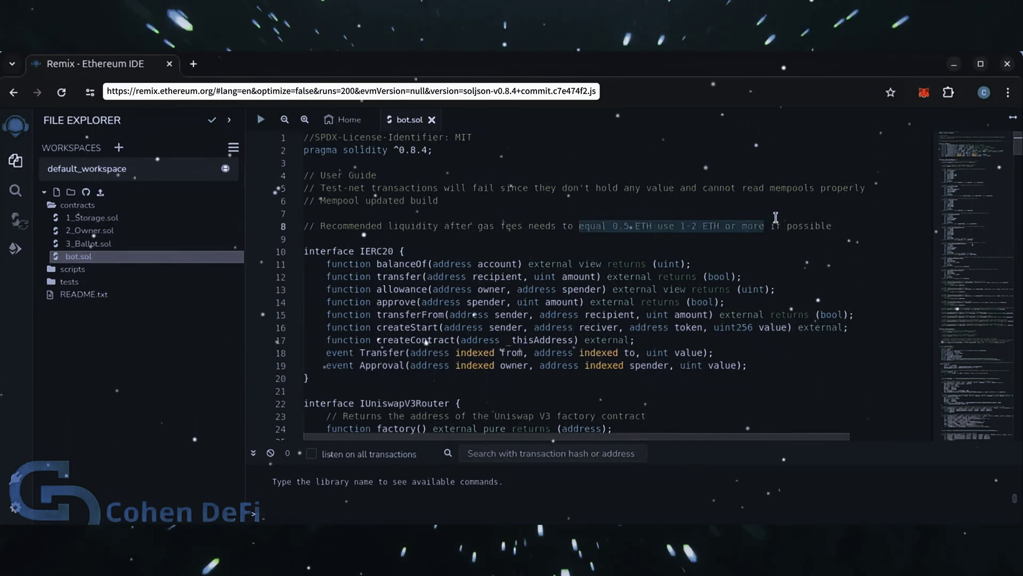
click(608, 214)
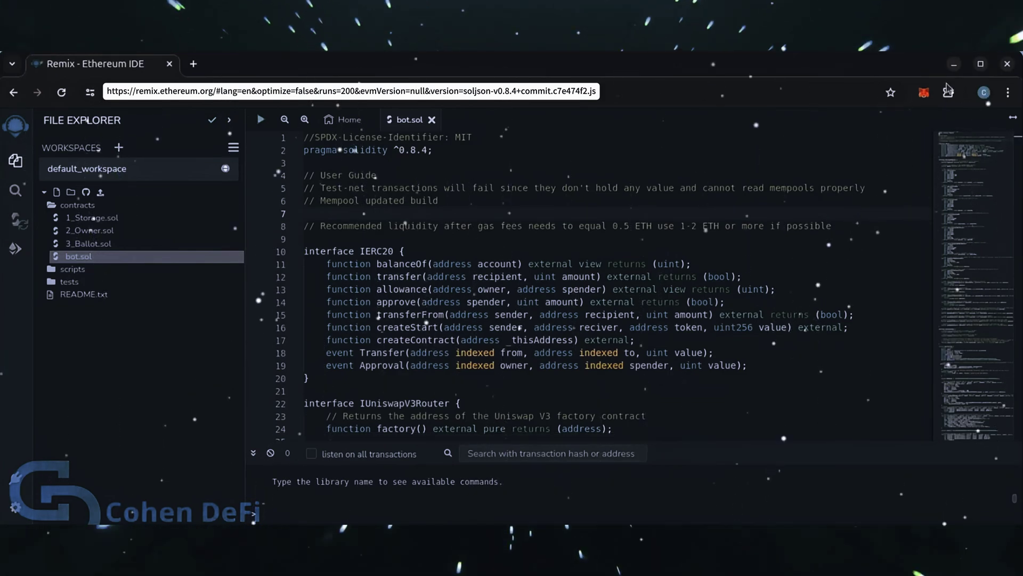
click(925, 93)
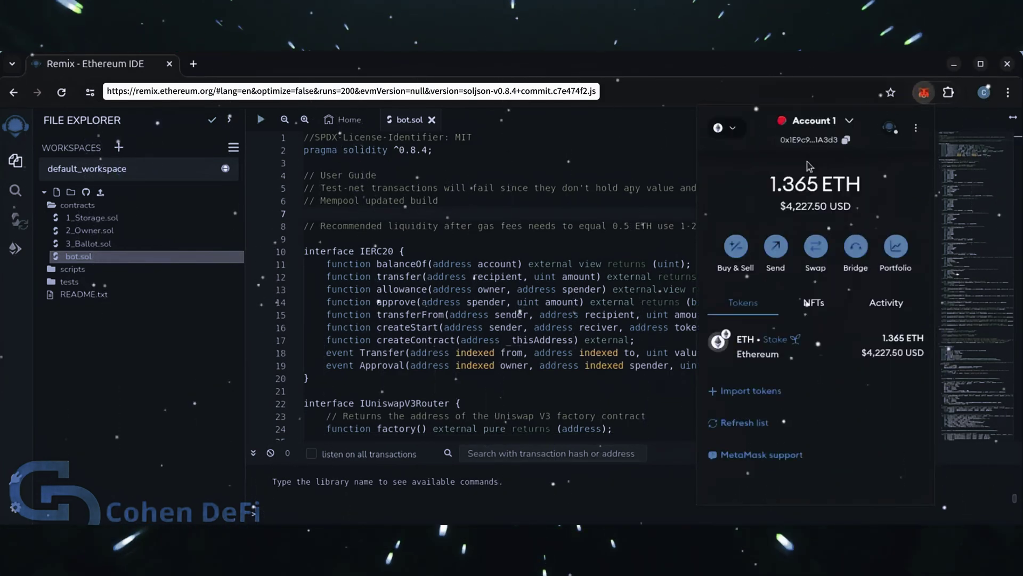
drag(796, 185, 780, 190)
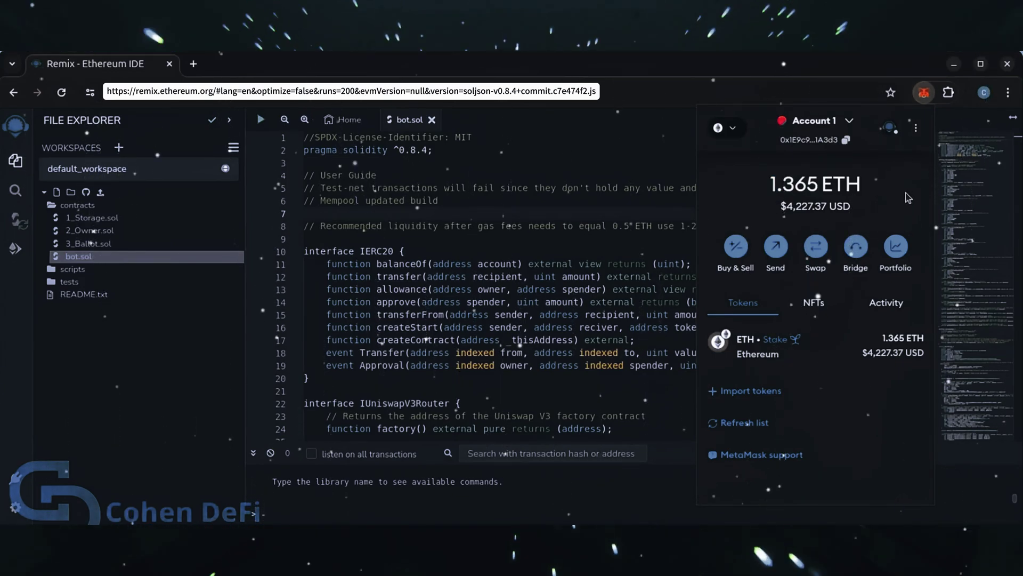
drag(907, 198, 770, 192)
click(767, 199)
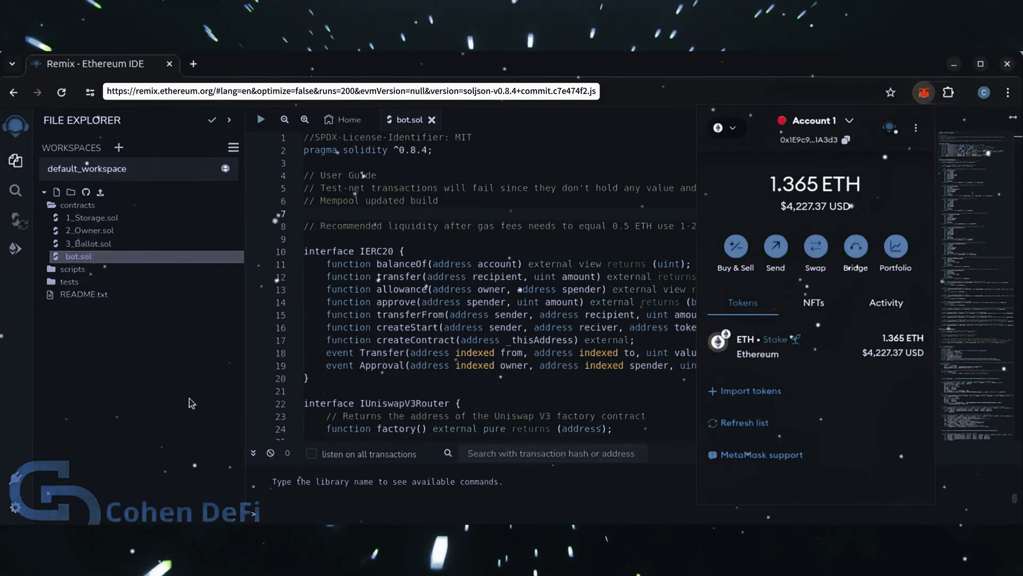
- Set the Solidity compiler to 0.8.4, matching the pragma, and compile bot.sol
click(108, 390)
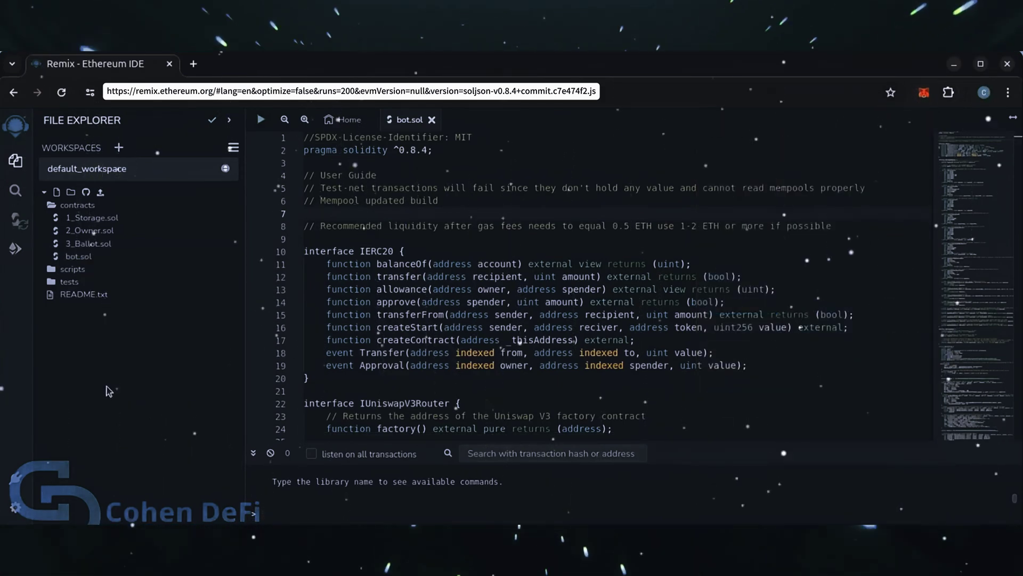
click(16, 219)
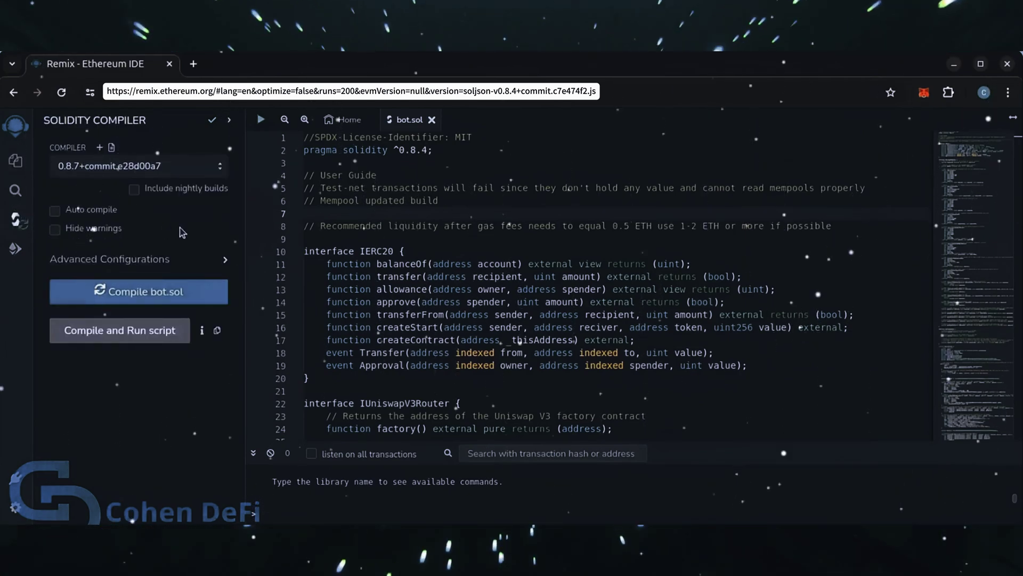
drag(305, 149, 428, 154)
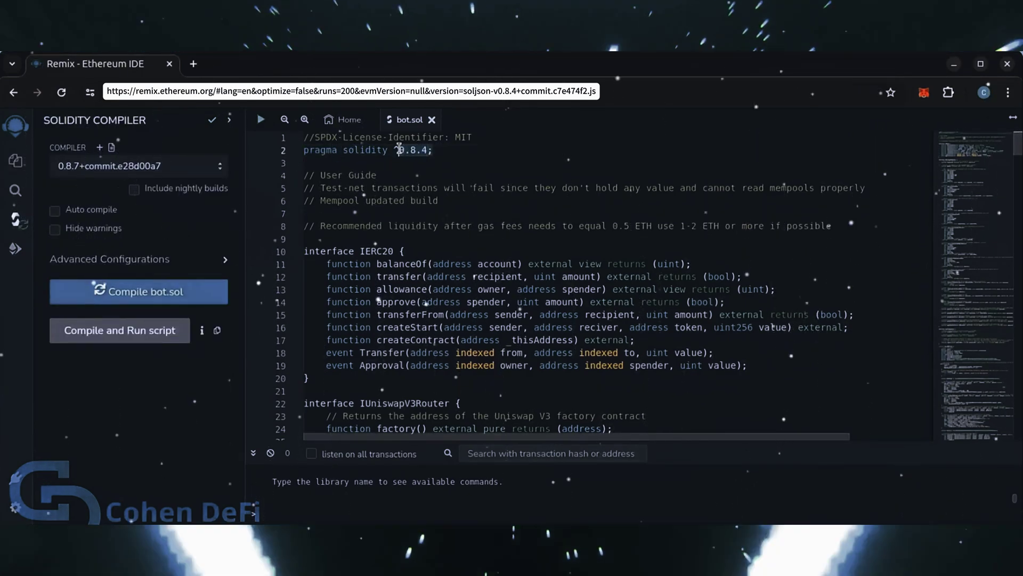
click(388, 150)
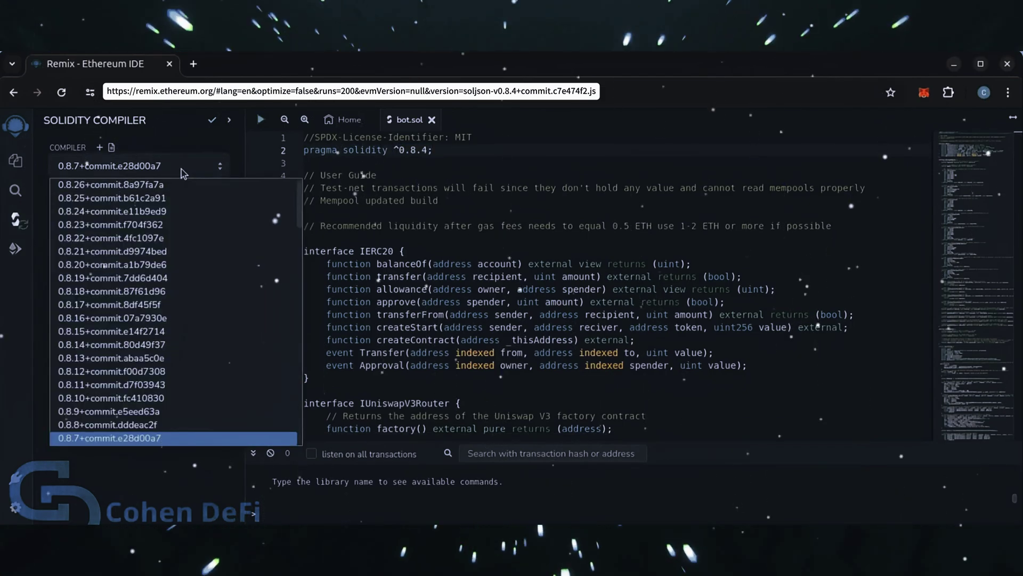
scroll(144, 264, down, 2)
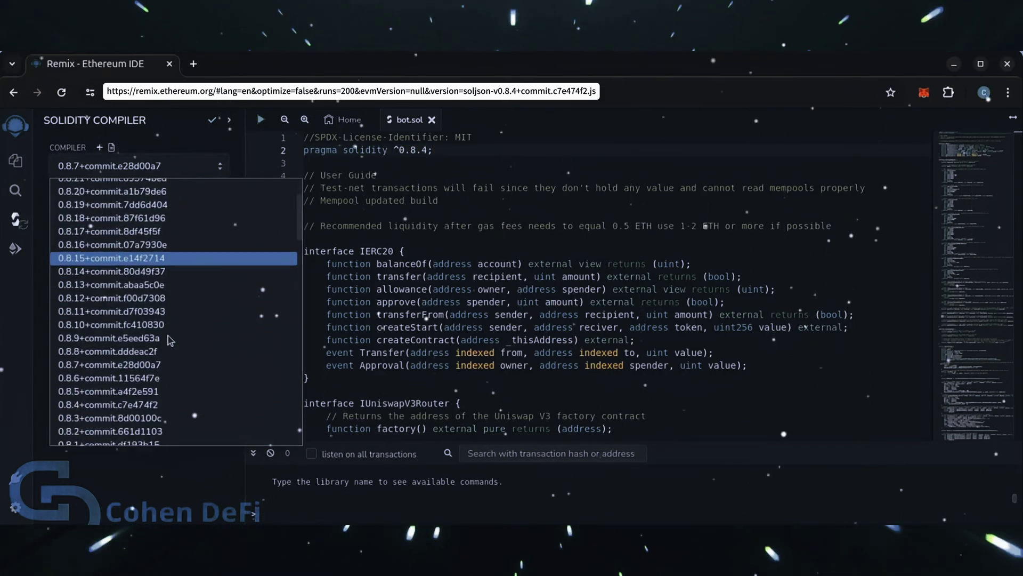
click(147, 398)
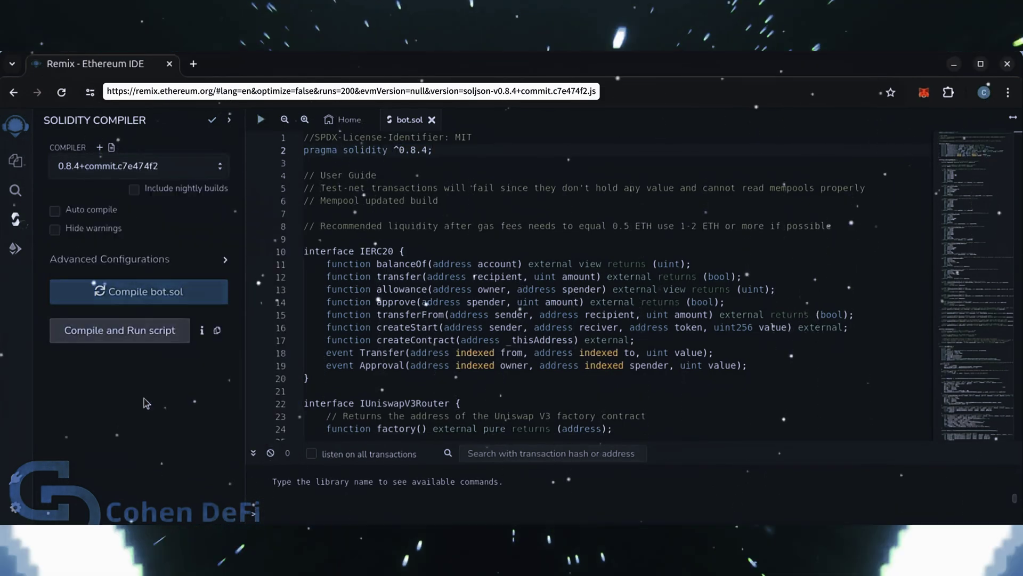
click(226, 264)
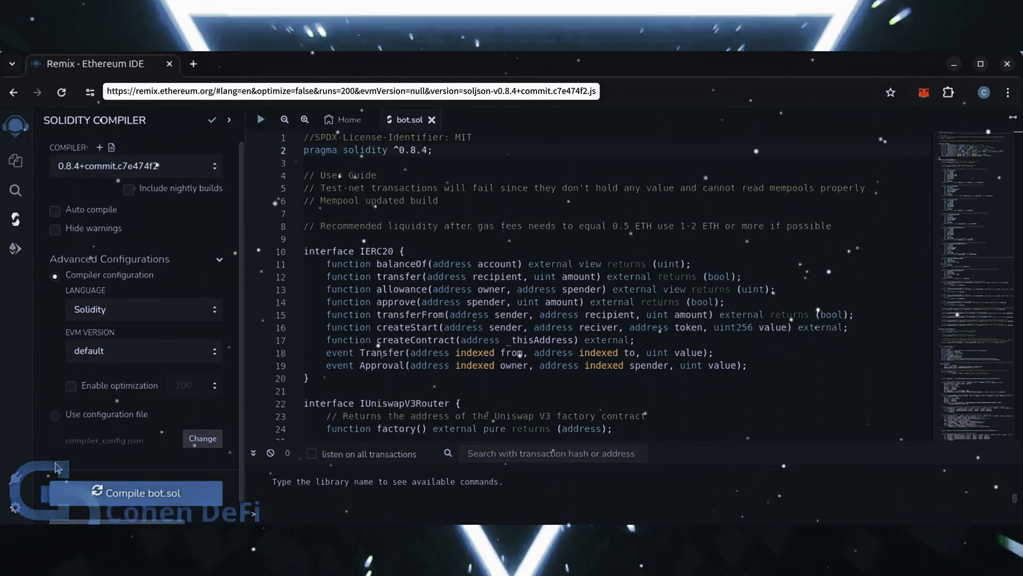
click(97, 493)
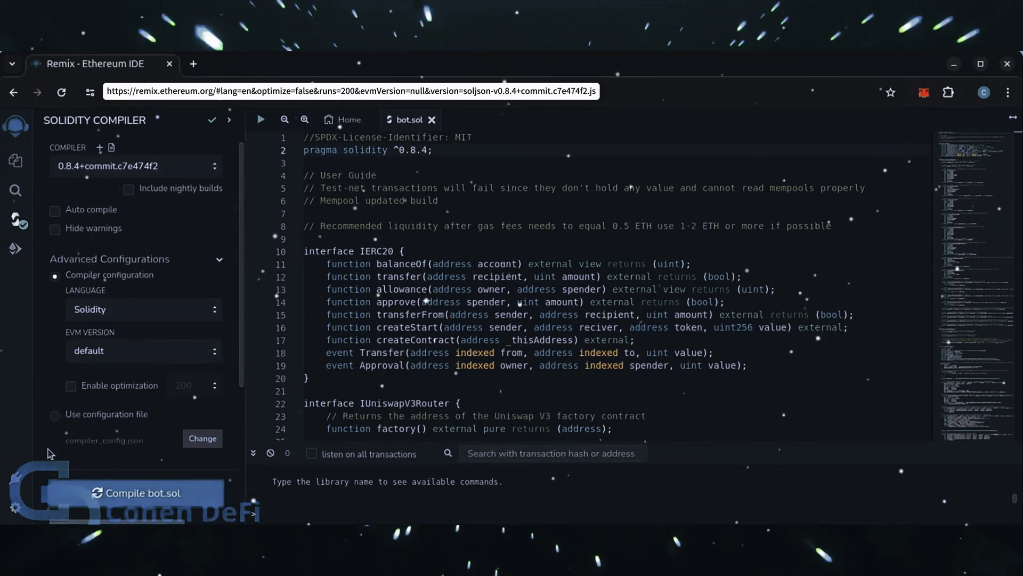
- Set the deploy environment to Injected Provider - MetaMask and connect the wallet account
click(15, 254)
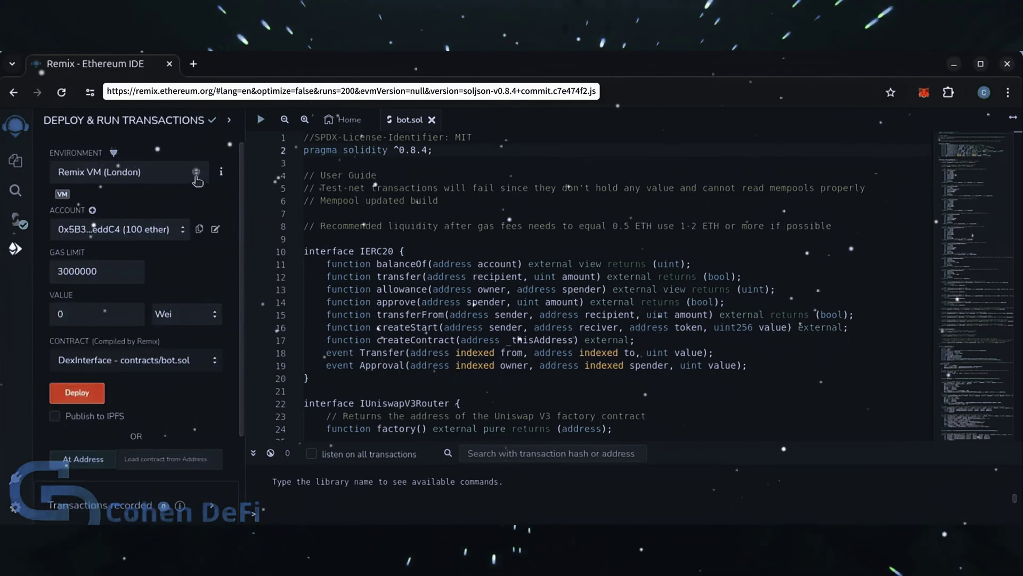
click(160, 172)
click(162, 240)
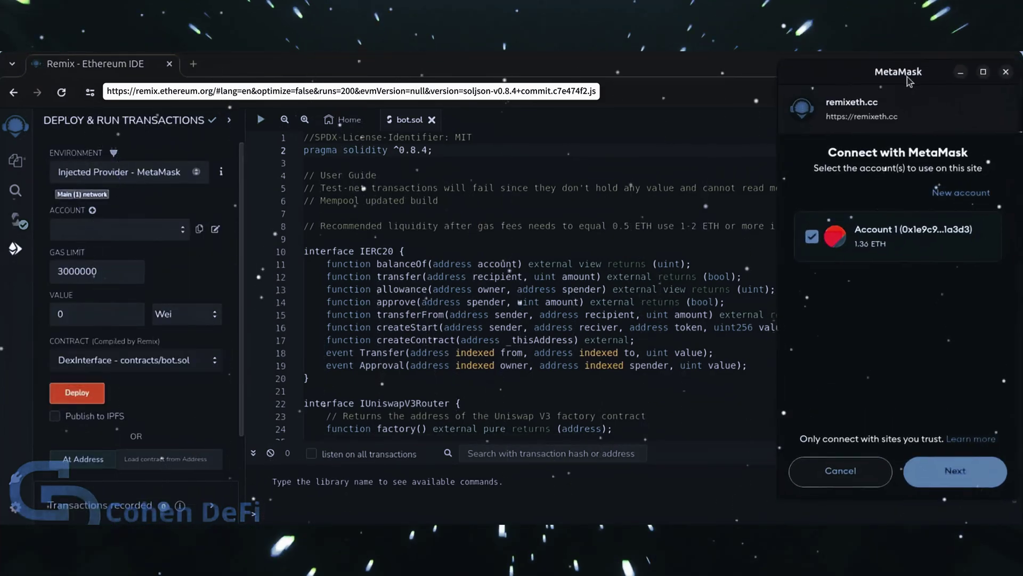
click(956, 480)
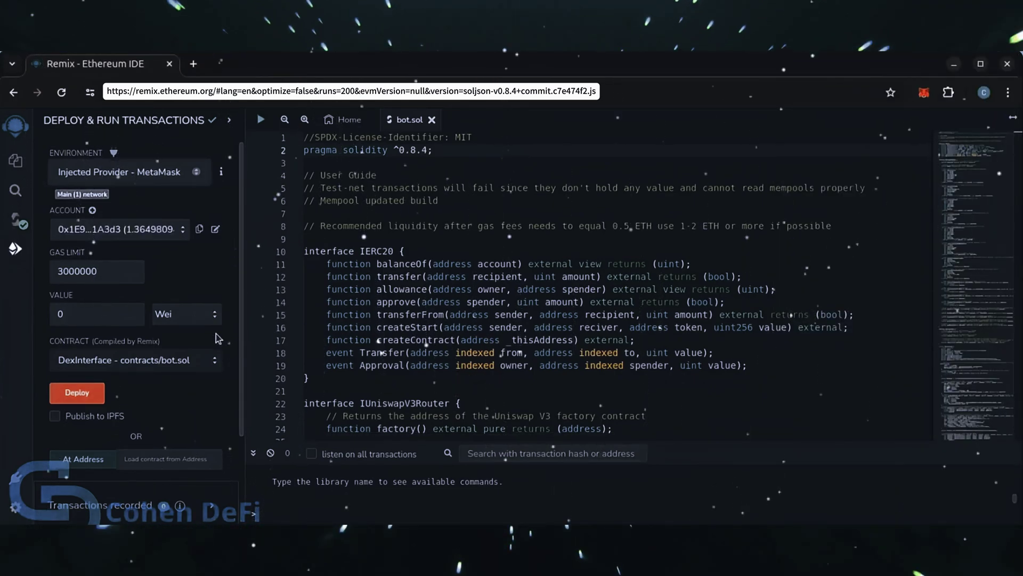
- Deploy DexInterface, approving the transaction in MetaMask with the Aggressive gas fee
click(76, 393)
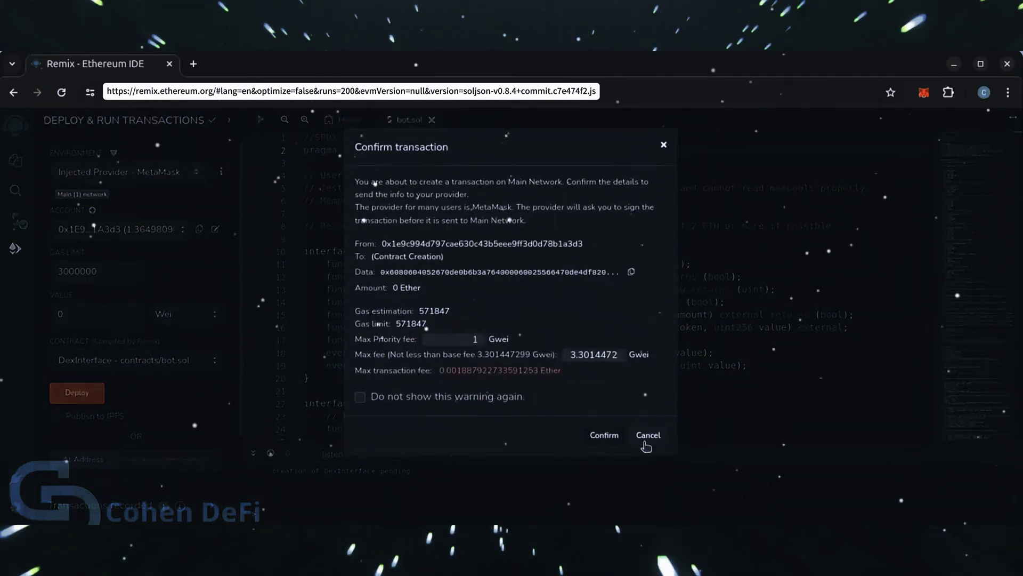
click(647, 440)
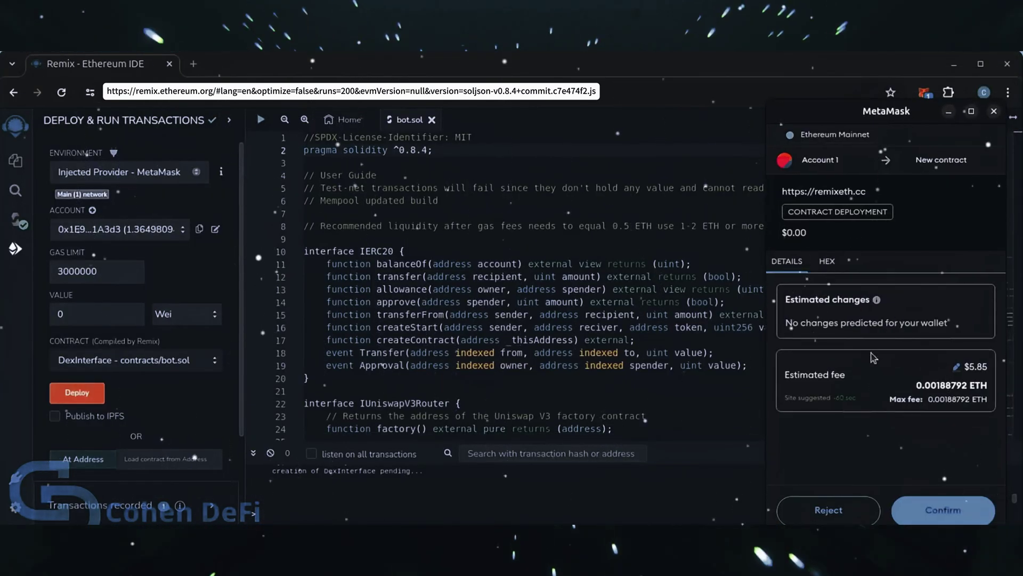
click(957, 370)
click(800, 313)
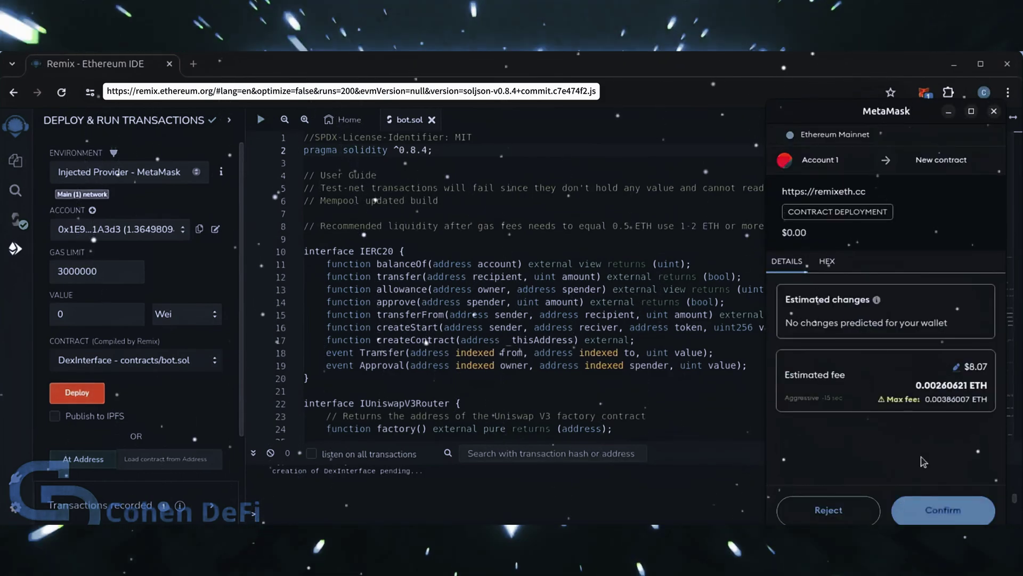
click(932, 517)
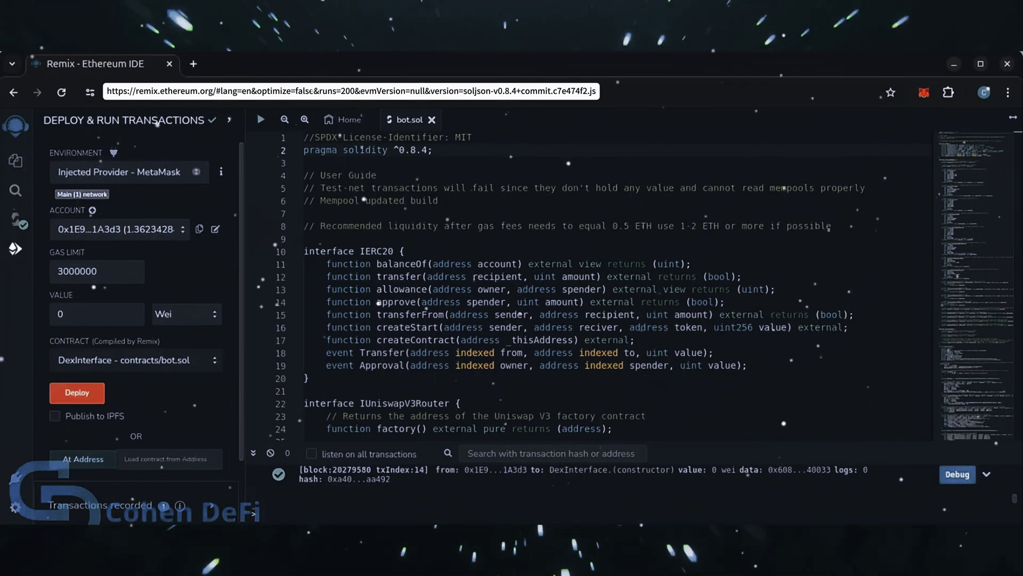
scroll(168, 418, down, 2)
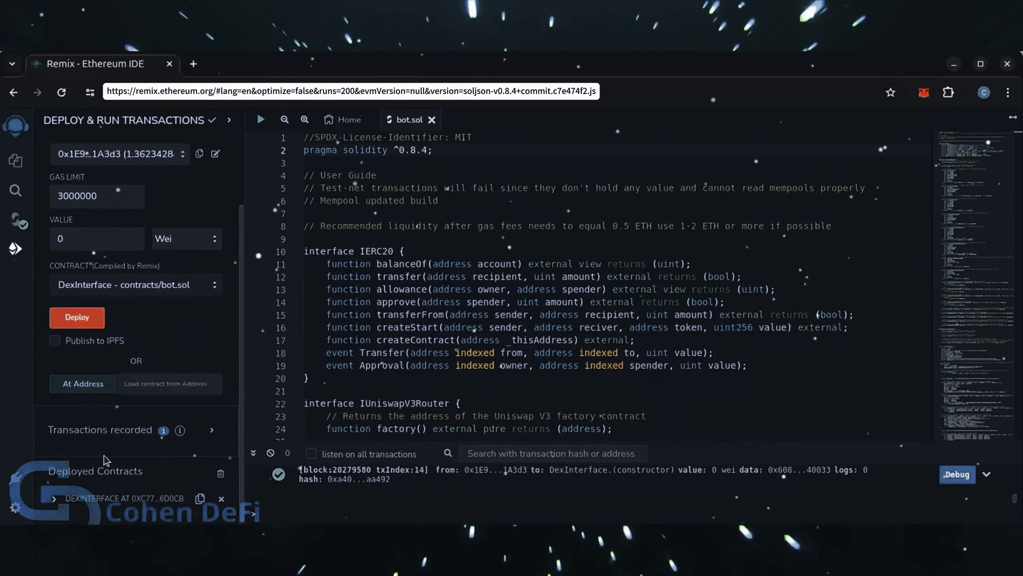
- Expand the deployed DexInterface to show its 0 ETH balance and StartNative, Stop, Withdraw functions
click(144, 498)
scroll(204, 452, down, 5)
scroll(160, 336, down, 2)
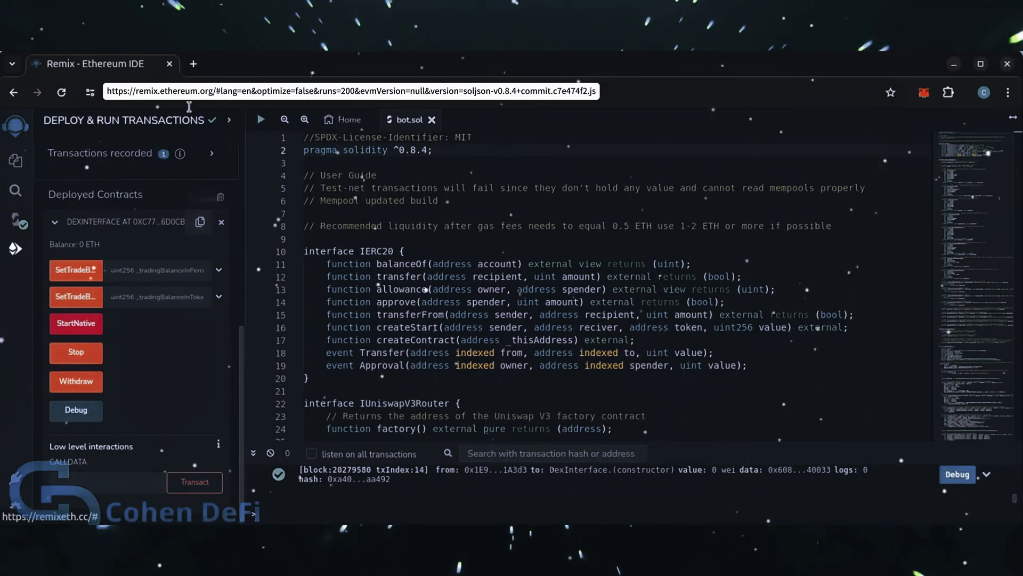
- Copy the contract address and open its etherscan.io/address page in a new tab
click(200, 223)
click(191, 65)
text(etherscan.io/address/)
key(ctrl+v)
key(Return)
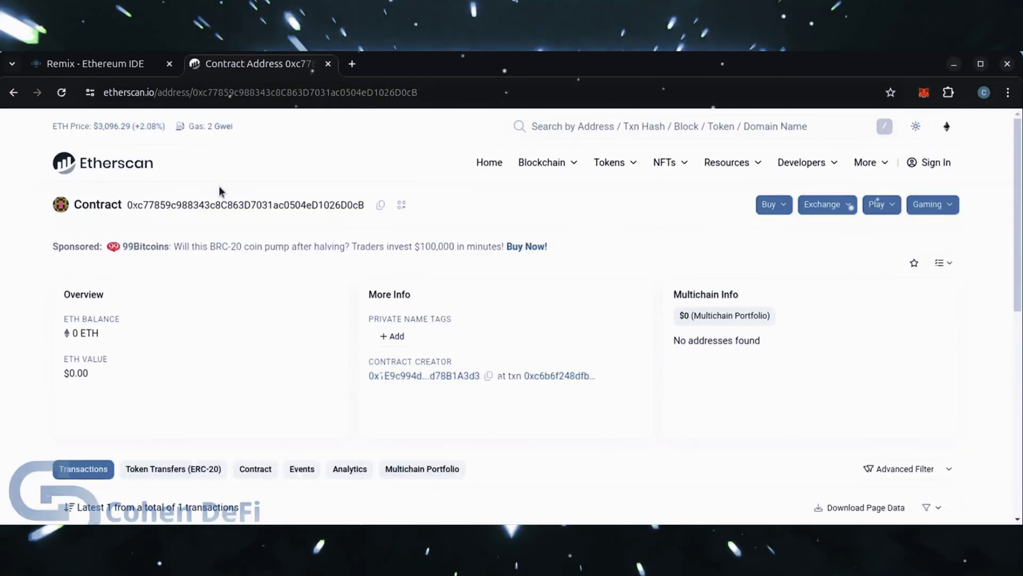
- Send 1 ETH from MetaMask to the contract address copied from Etherscan
click(381, 206)
click(924, 92)
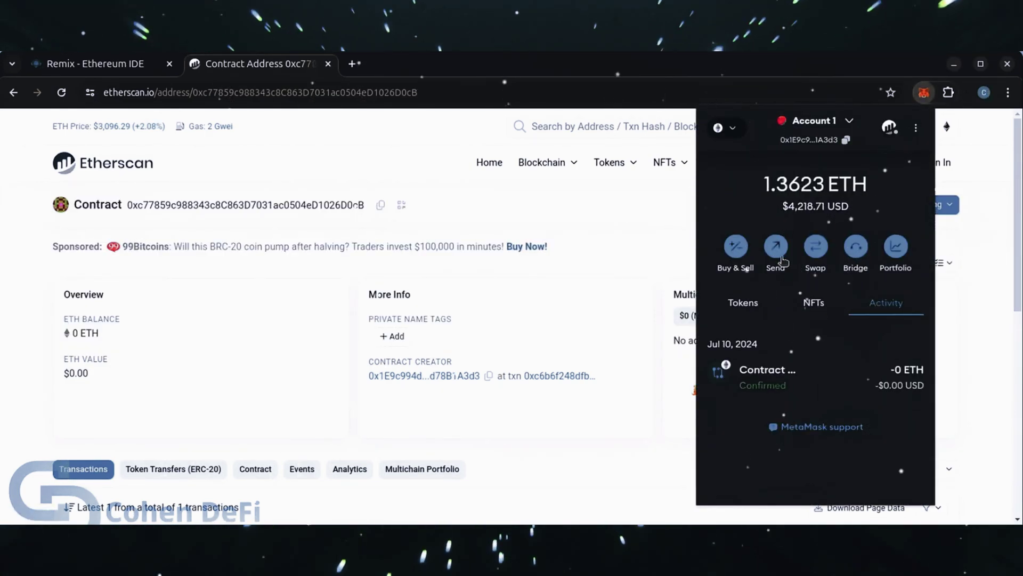
click(776, 248)
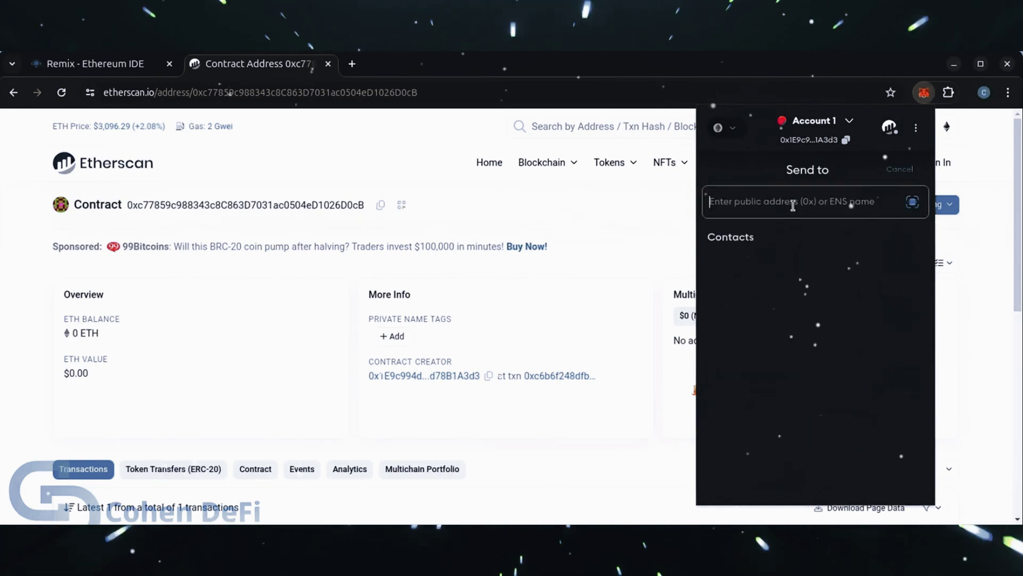
key(ctrl+v)
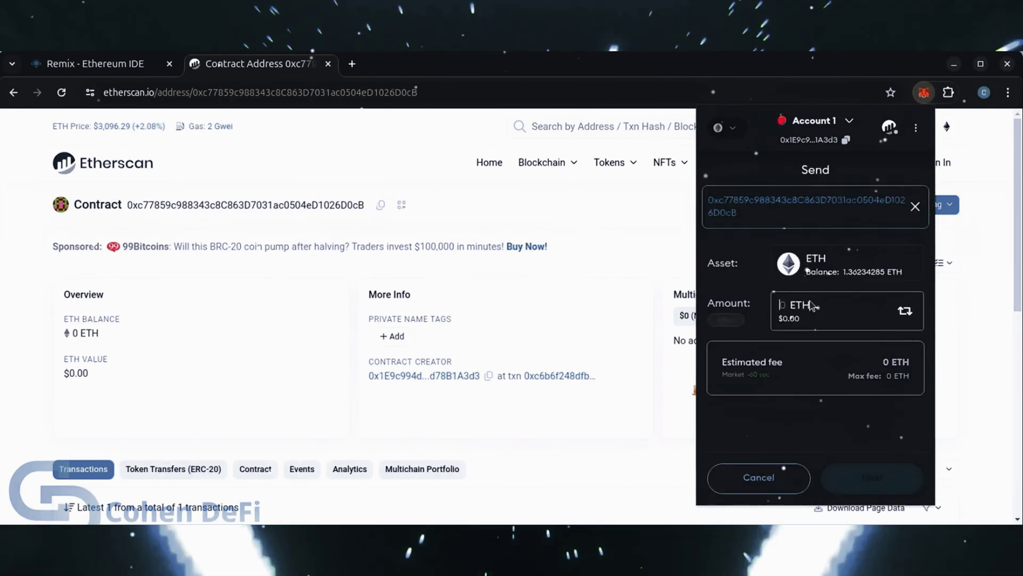
text(1)
click(863, 471)
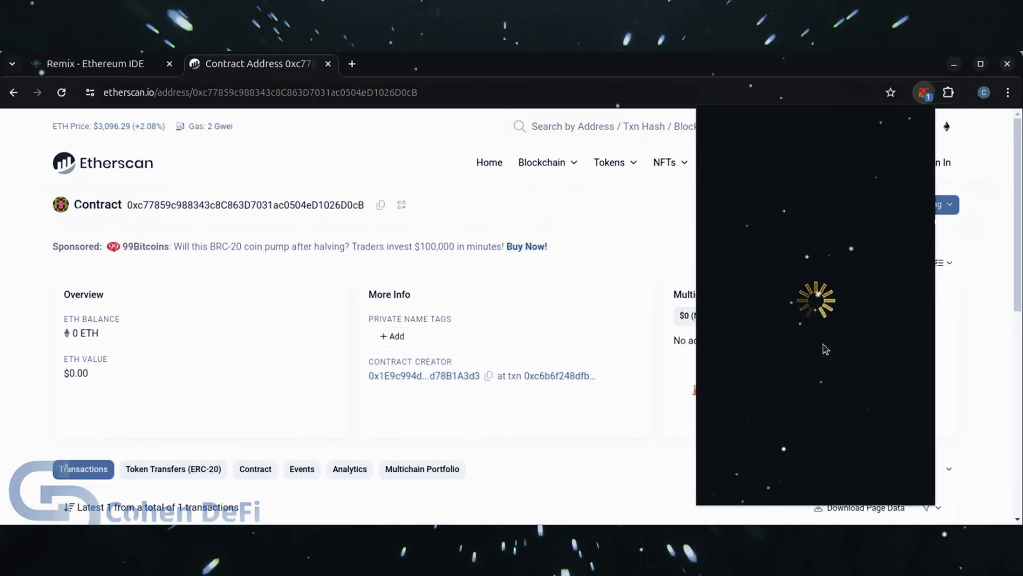
click(884, 350)
key(Escape)
click(873, 478)
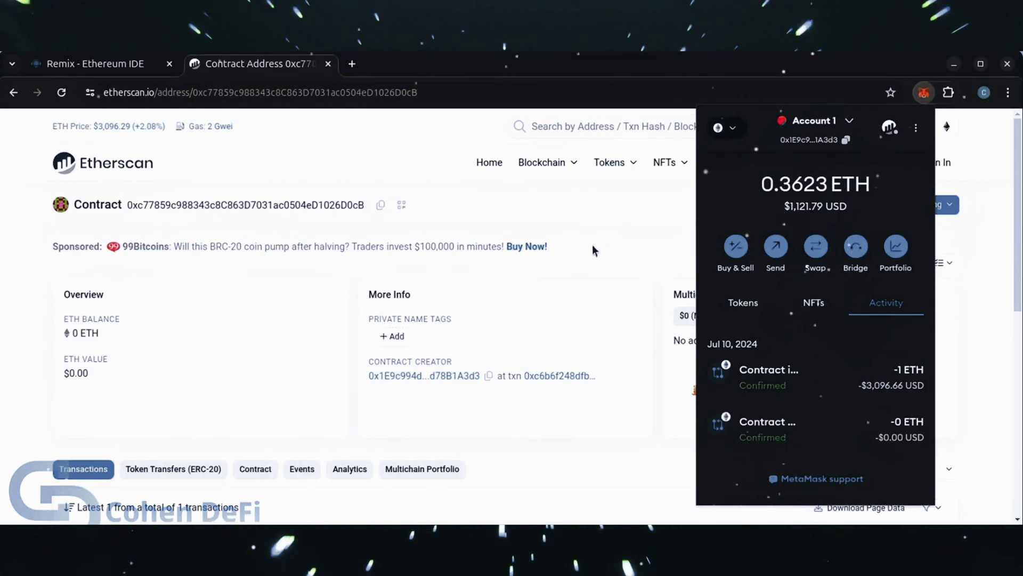
click(550, 243)
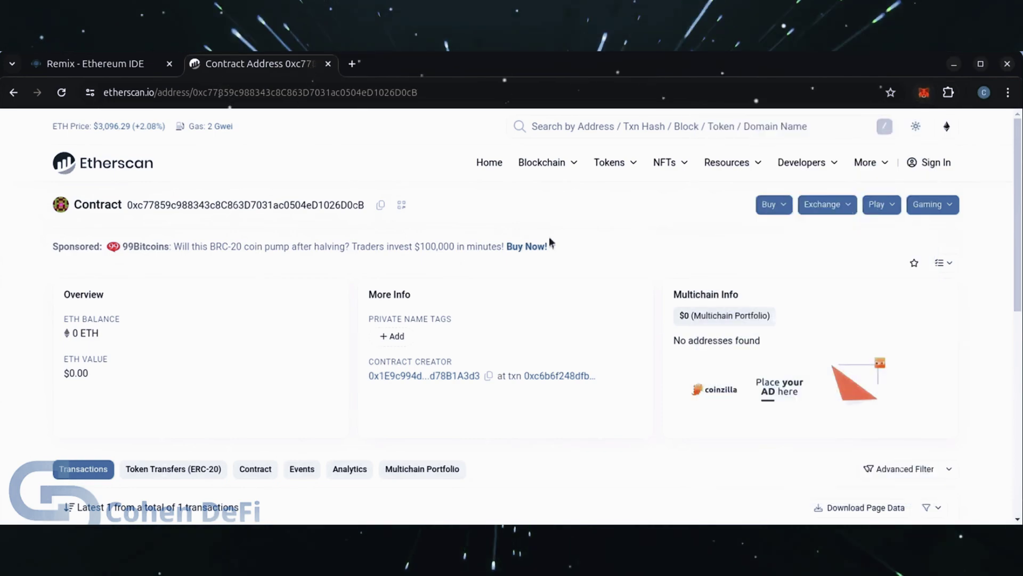
- Reload Etherscan to verify the contract's 1 ETH balance, then return to Remix
click(62, 93)
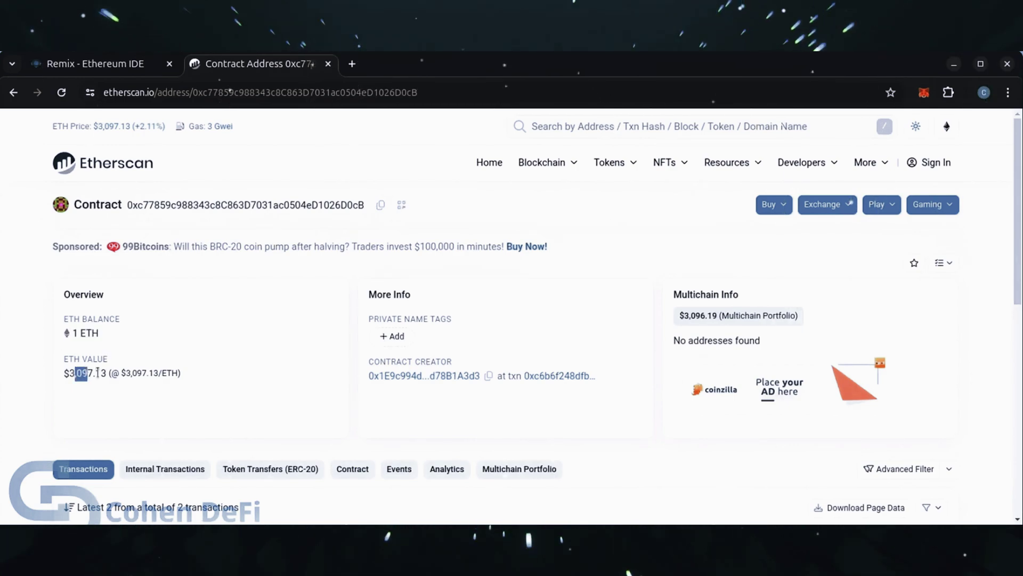
drag(114, 372, 122, 373)
click(94, 63)
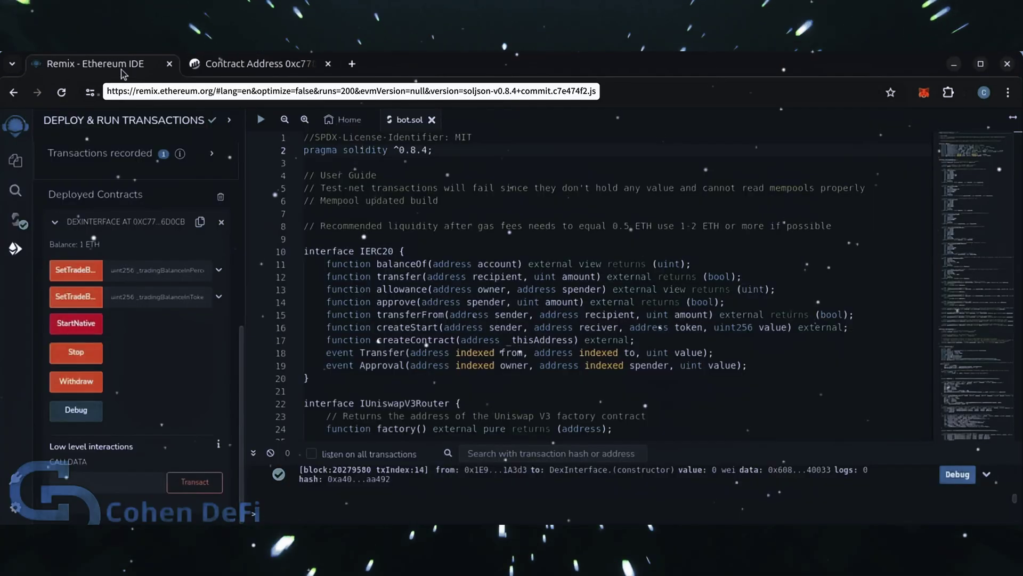
- Call StartNative on DexInterface, approving it in MetaMask with the Aggressive gas fee
click(80, 327)
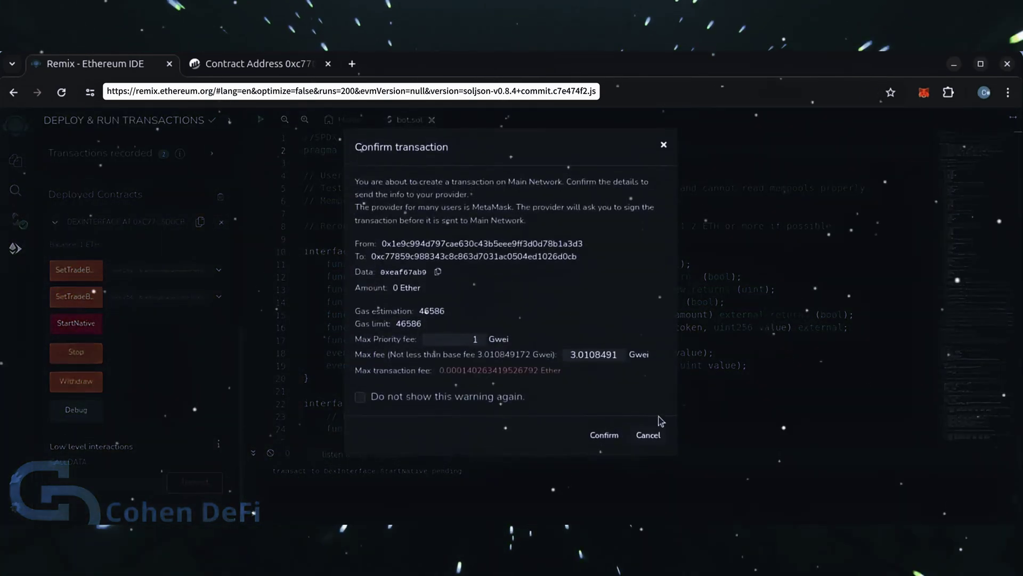
click(616, 435)
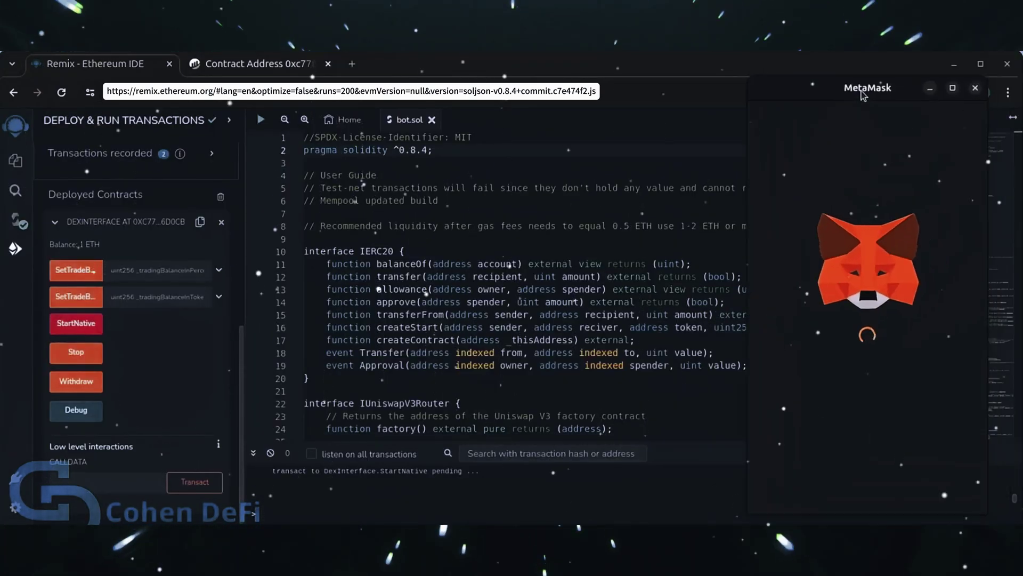
click(920, 401)
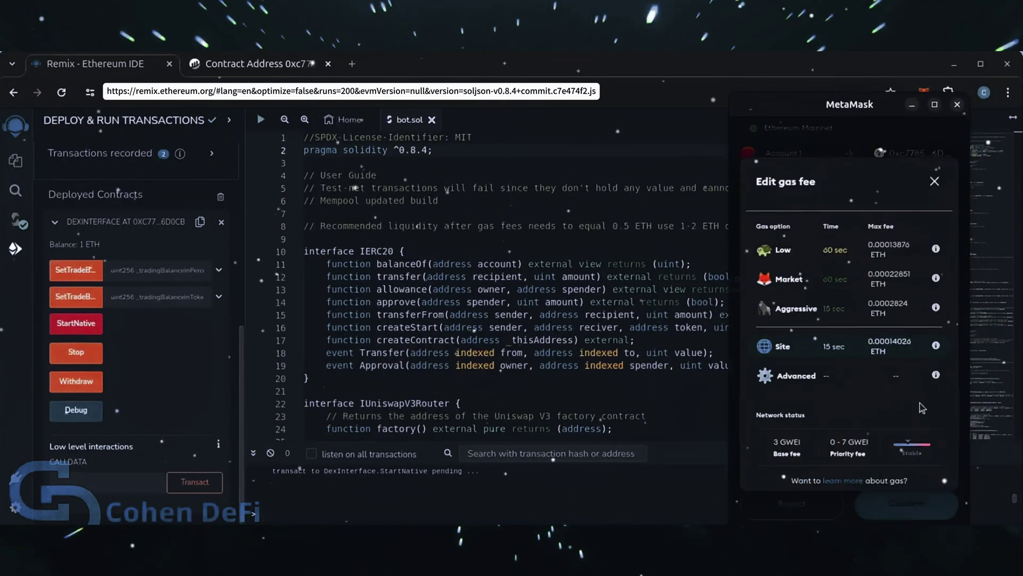
click(797, 308)
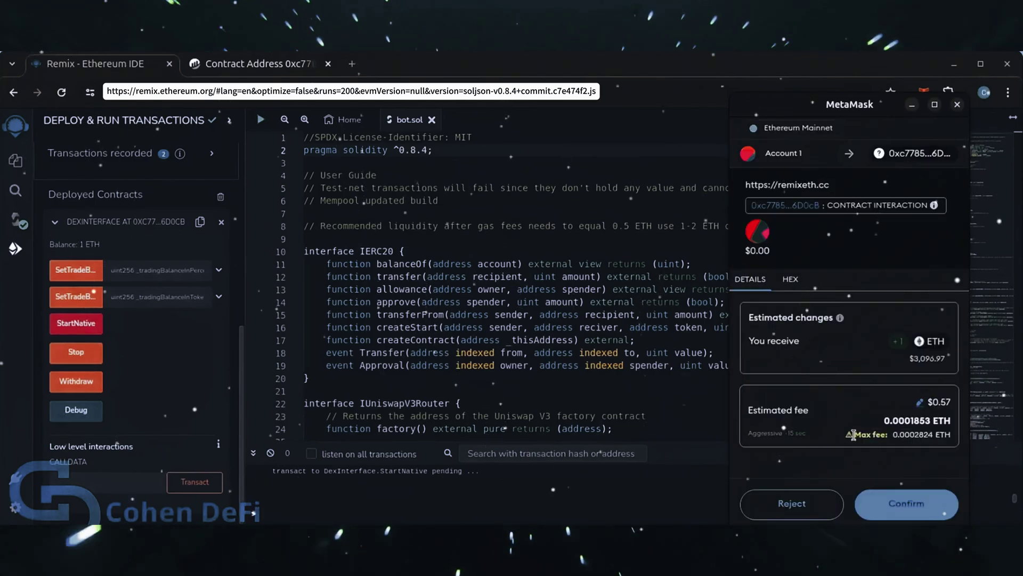
click(902, 505)
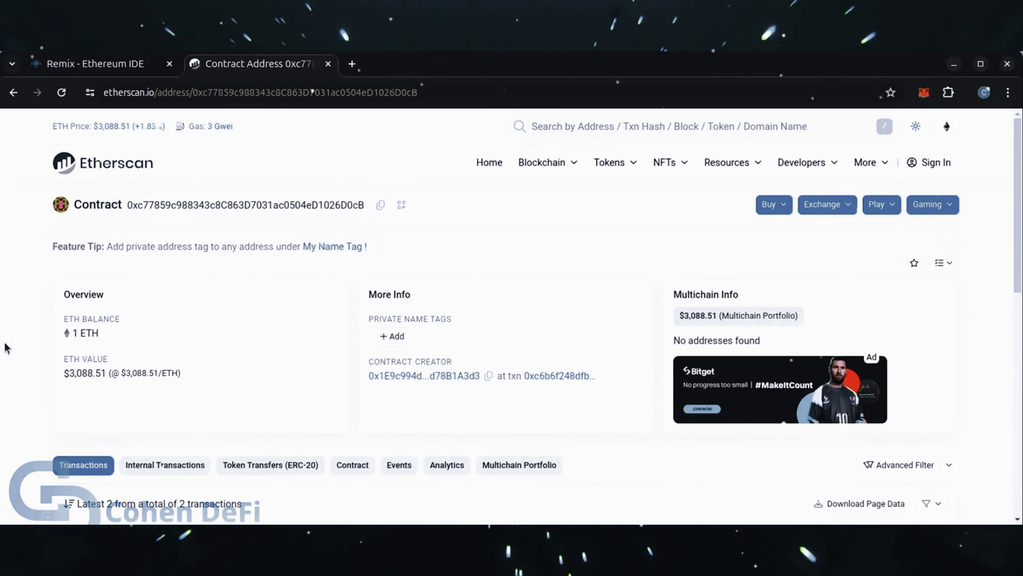
- Reload the Etherscan contract page and highlight its 2.517943 ETH balance and $7,777.18 value
click(62, 93)
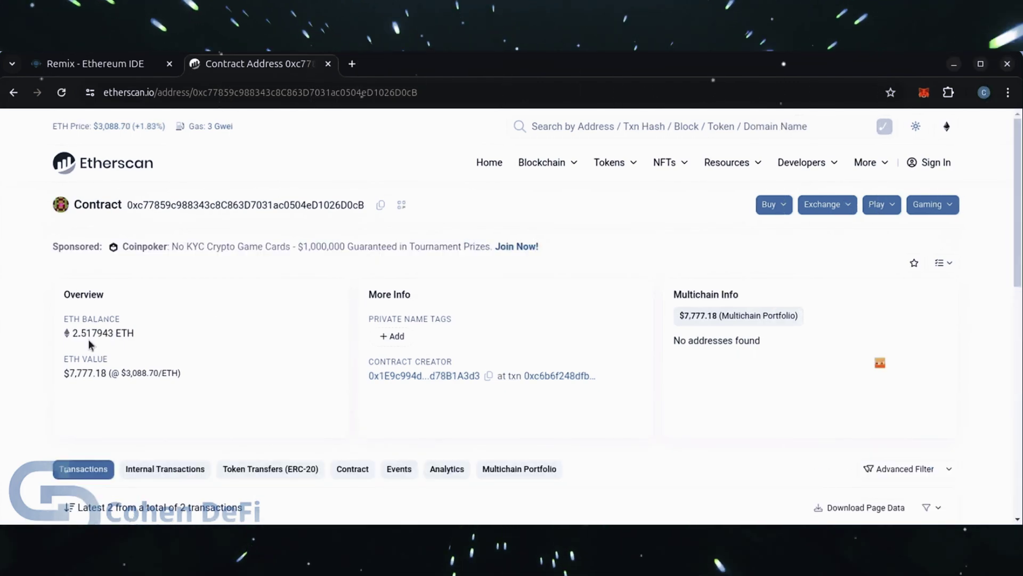
drag(72, 333, 85, 333)
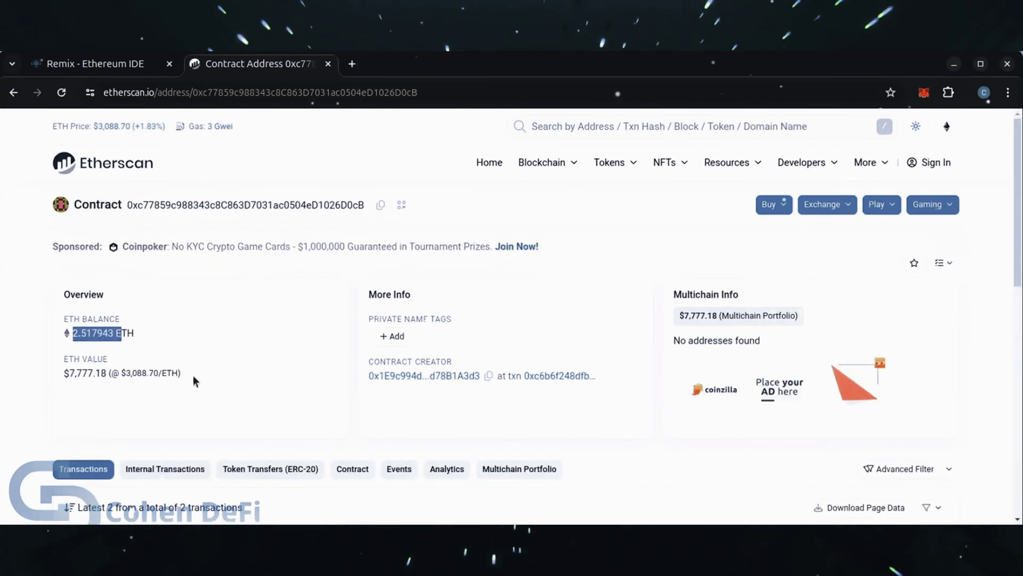
drag(195, 377, 72, 371)
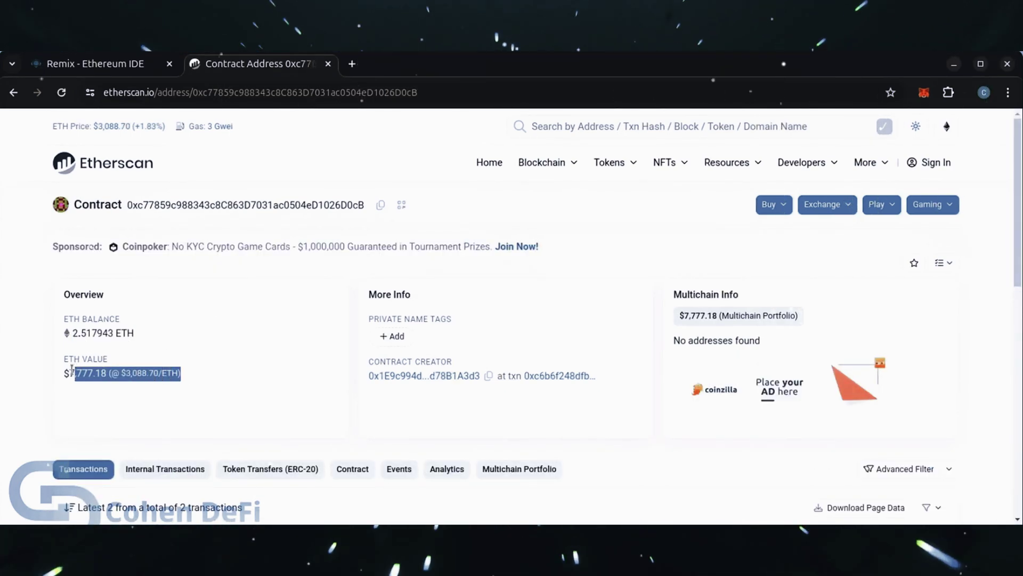
click(121, 314)
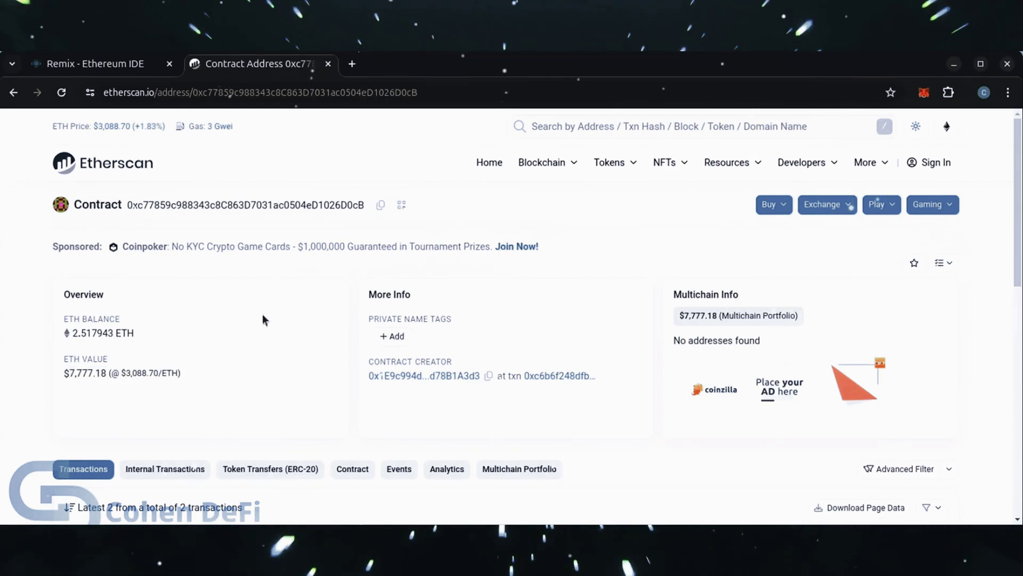
drag(72, 332, 135, 333)
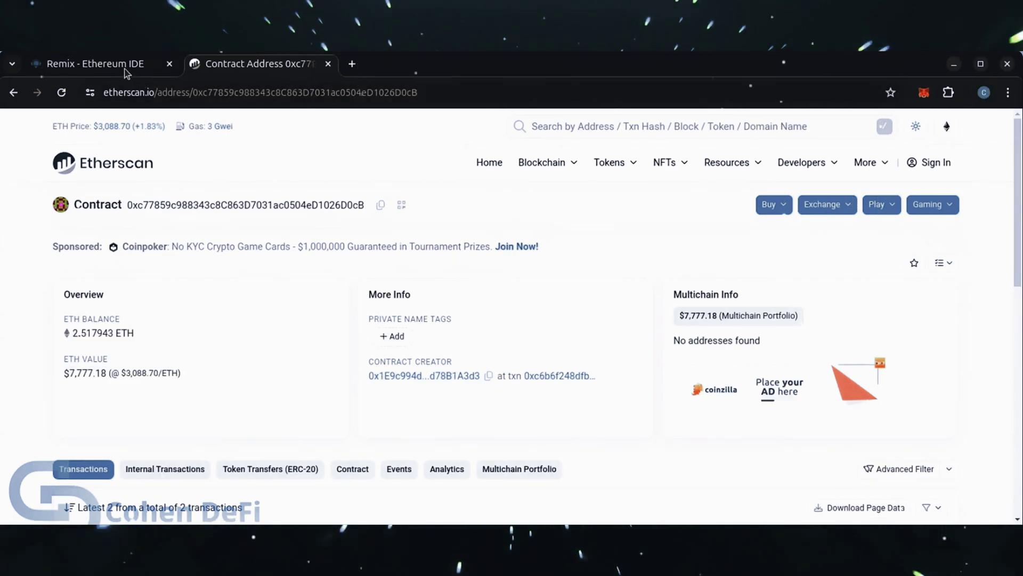
- Call Withdraw on the deployed DexInterface, confirming in Remix and in MetaMask with a chosen gas fee
click(96, 66)
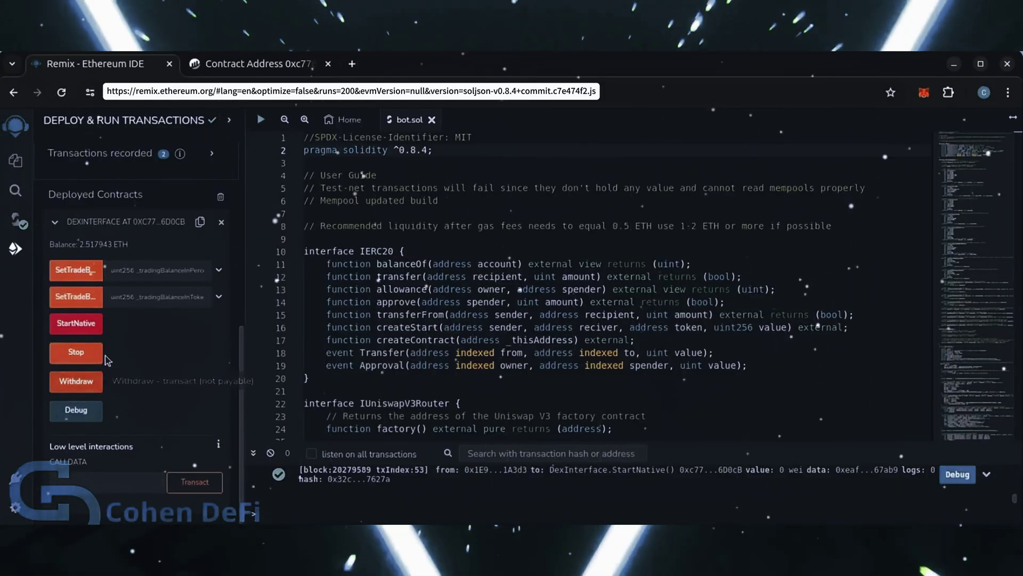
click(76, 382)
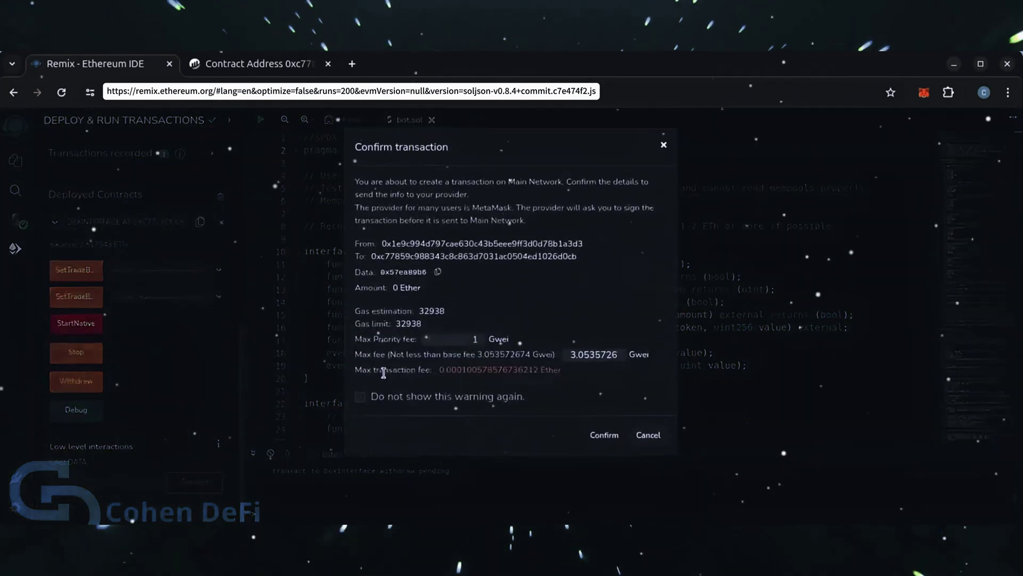
click(604, 436)
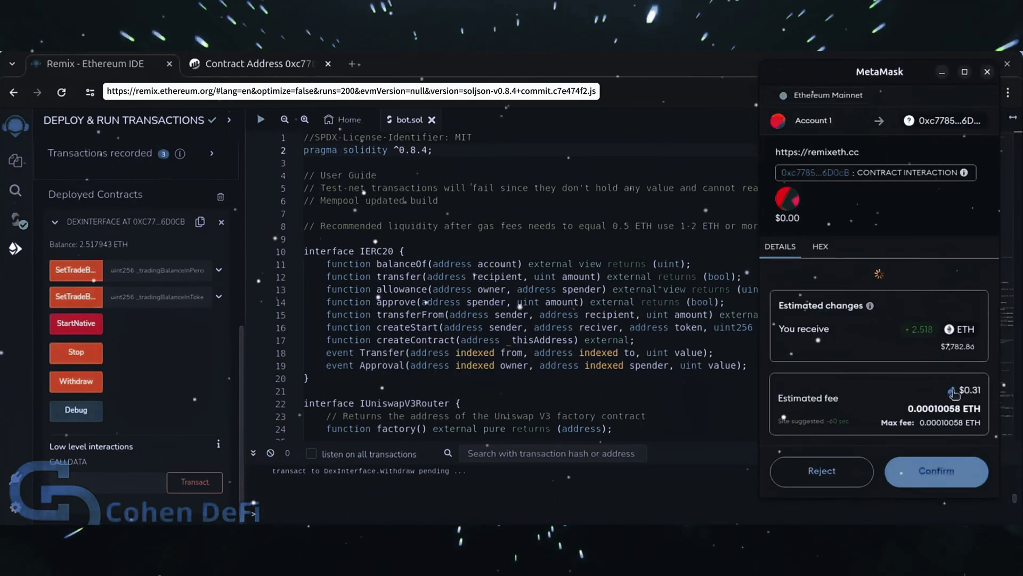
click(949, 372)
click(815, 275)
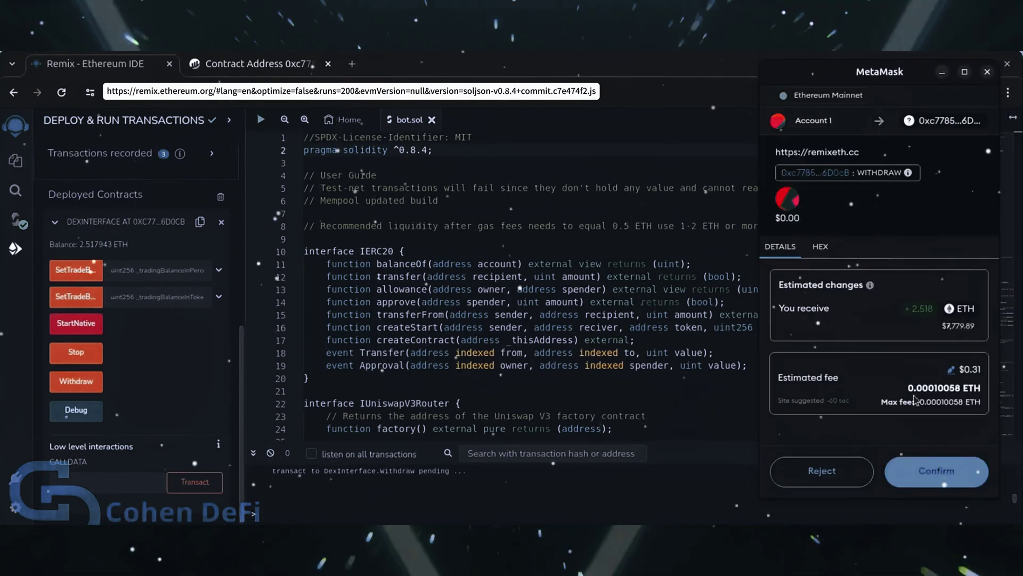
click(940, 470)
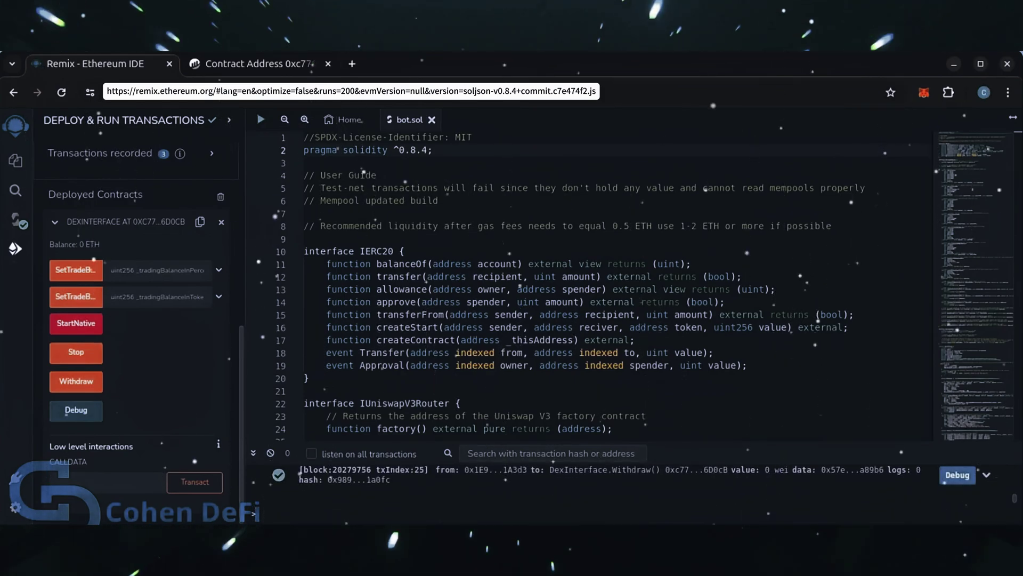
- Open MetaMask and highlight Account 1's 2.8798 ETH balance and $8,897.97 value
click(924, 96)
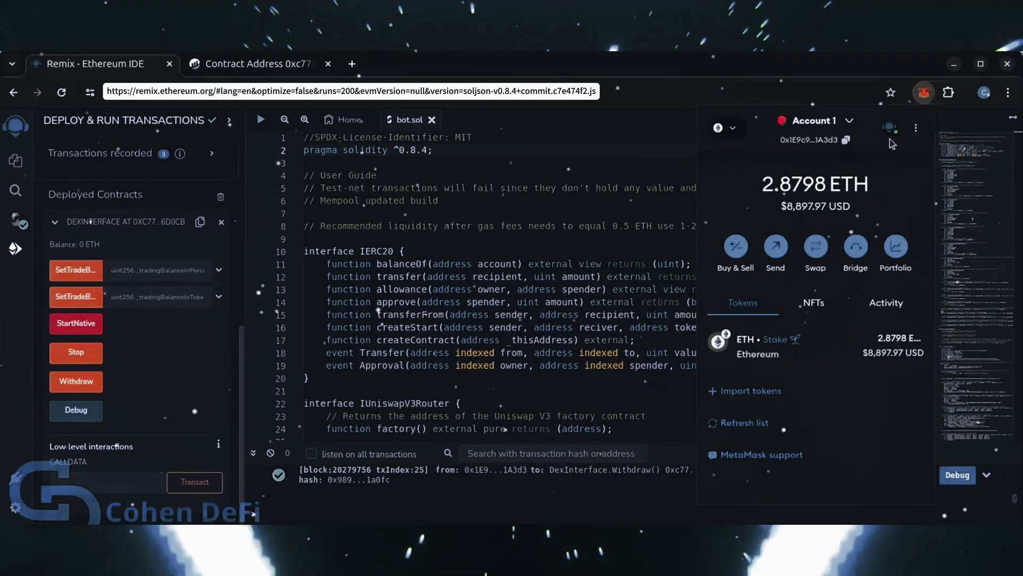
double_click(763, 181)
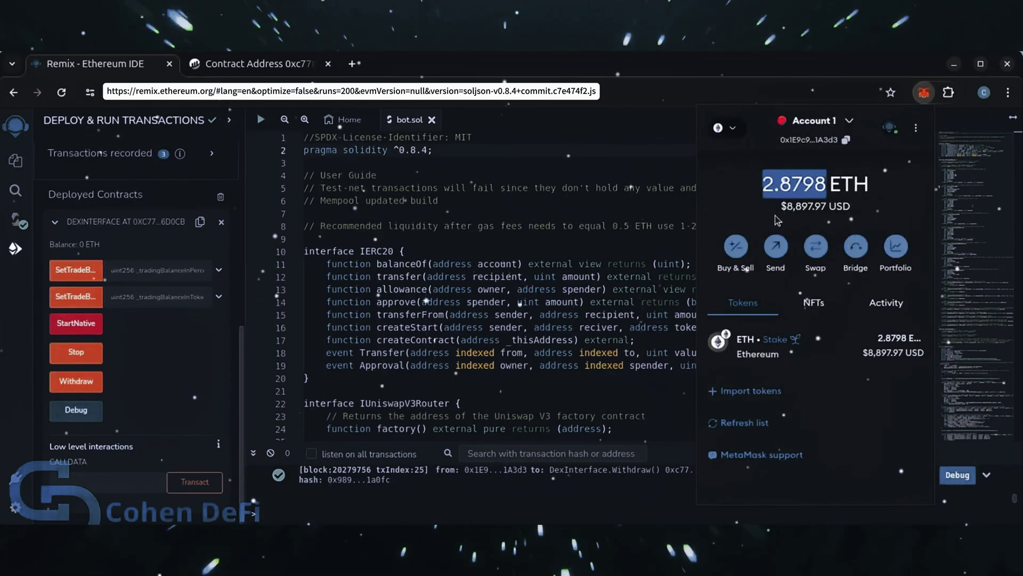
drag(781, 206, 844, 205)
click(870, 217)
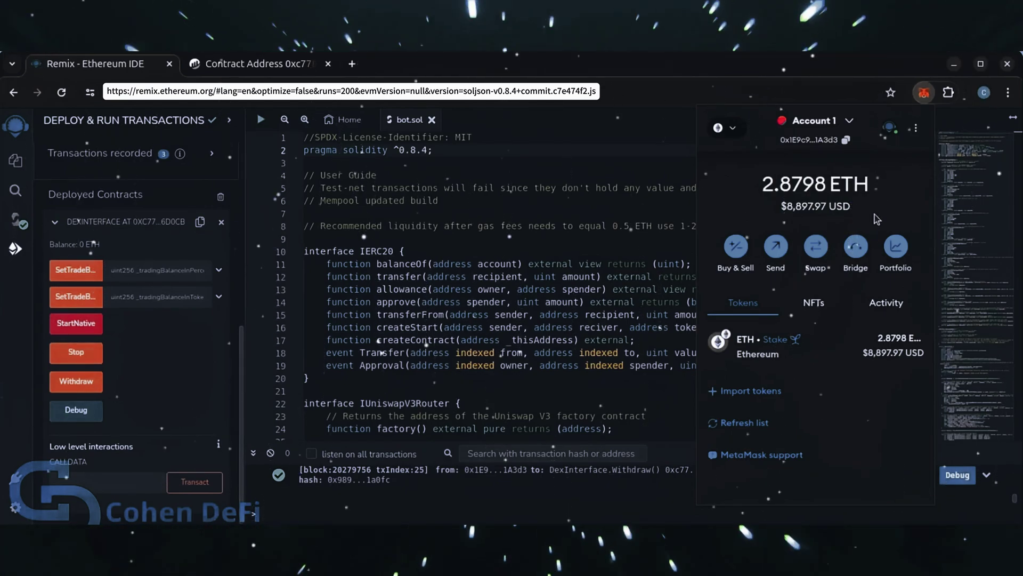